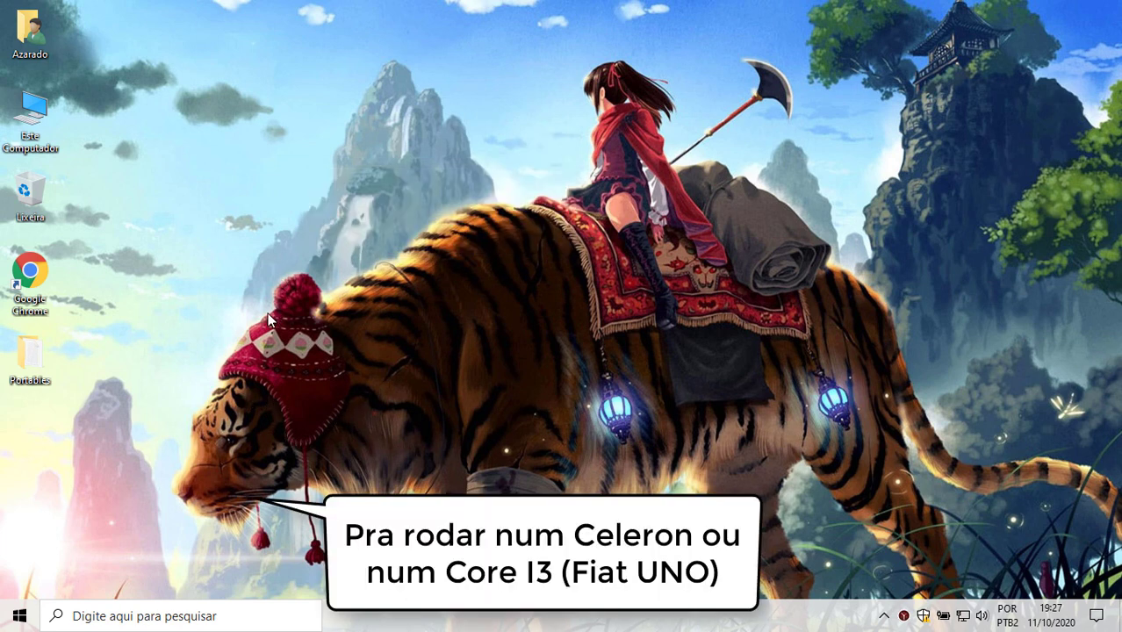
pyautogui.moveTo(227, 206); pyautogui.dragTo(362, 497)
pyautogui.moveTo(167, 170); pyautogui.dragTo(387, 571)
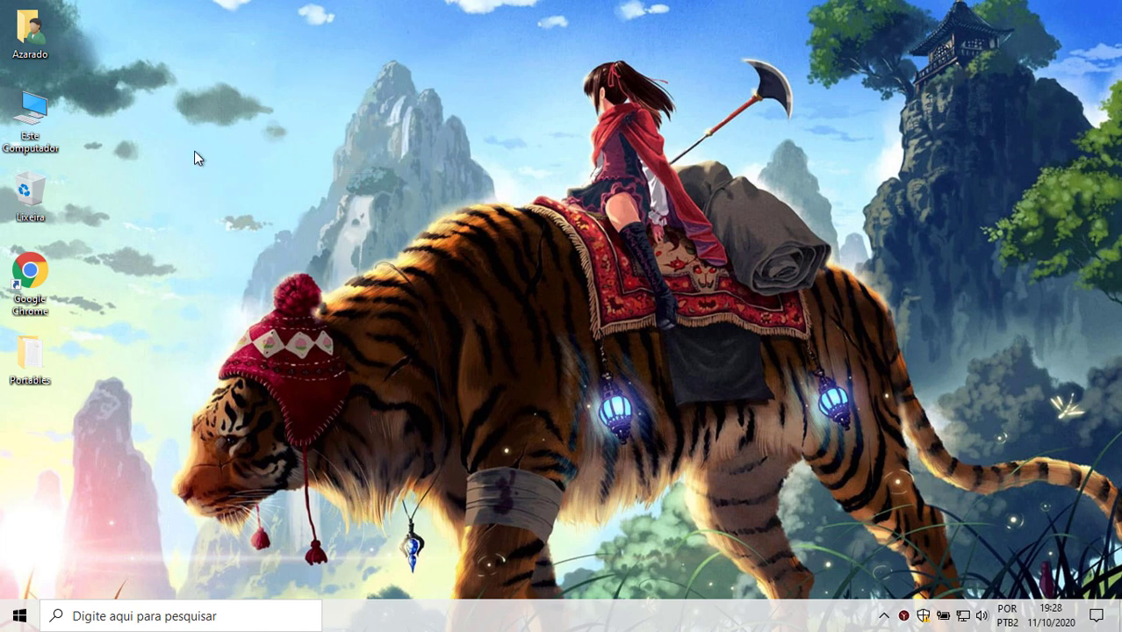
pyautogui.moveTo(174, 179); pyautogui.dragTo(379, 549)
pyautogui.moveTo(159, 82); pyautogui.dragTo(385, 516)
pyautogui.moveTo(150, 180); pyautogui.dragTo(349, 546)
pyautogui.moveTo(133, 224); pyautogui.dragTo(447, 588)
# Open the user profile folder from the desktop and look through its Imagens folder.
pyautogui.doubleClick(30, 31)
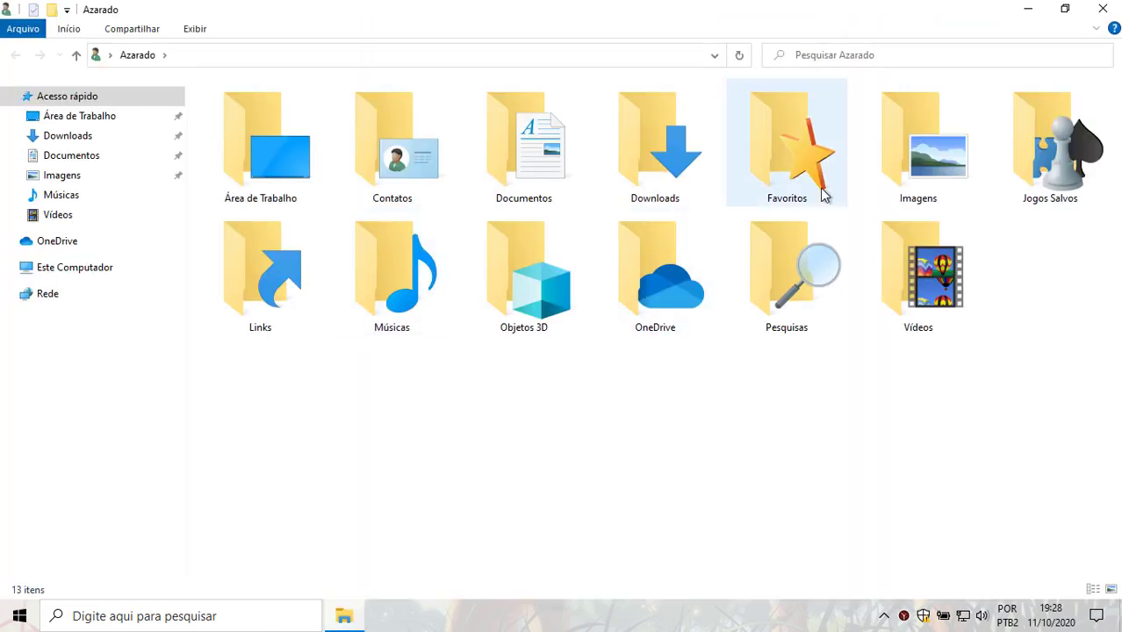
pyautogui.doubleClick(894, 180)
pyautogui.doubleClick(517, 120)
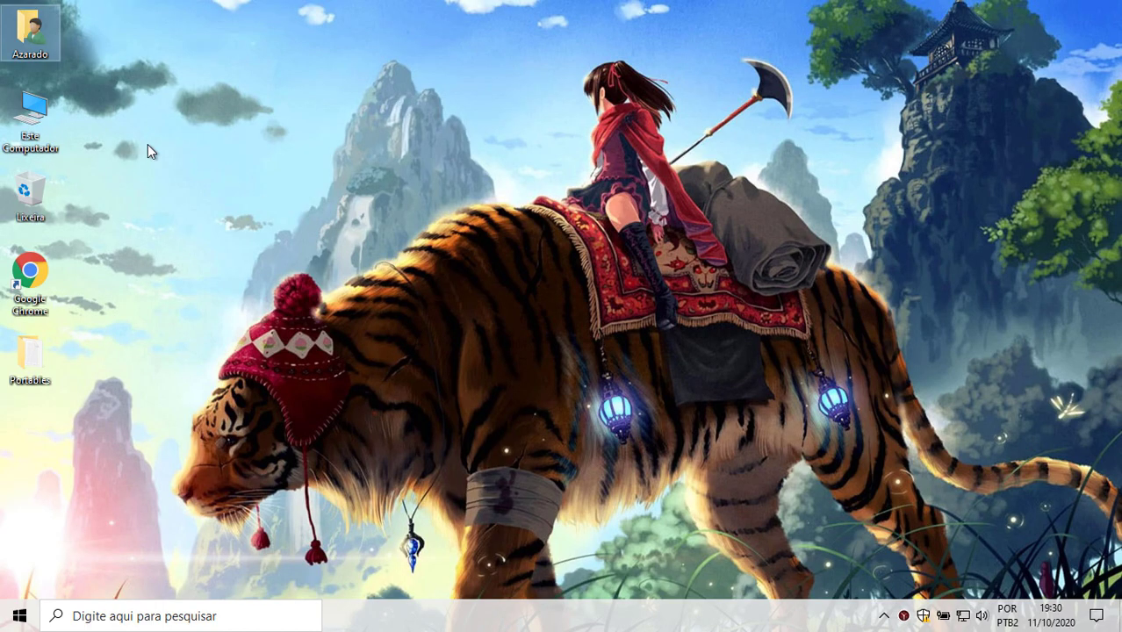
# Check the size of the Portables desktop folder in its properties, and close the Zippyshare browser window.
pyautogui.click(35, 40)
pyautogui.rightClick(33, 355)
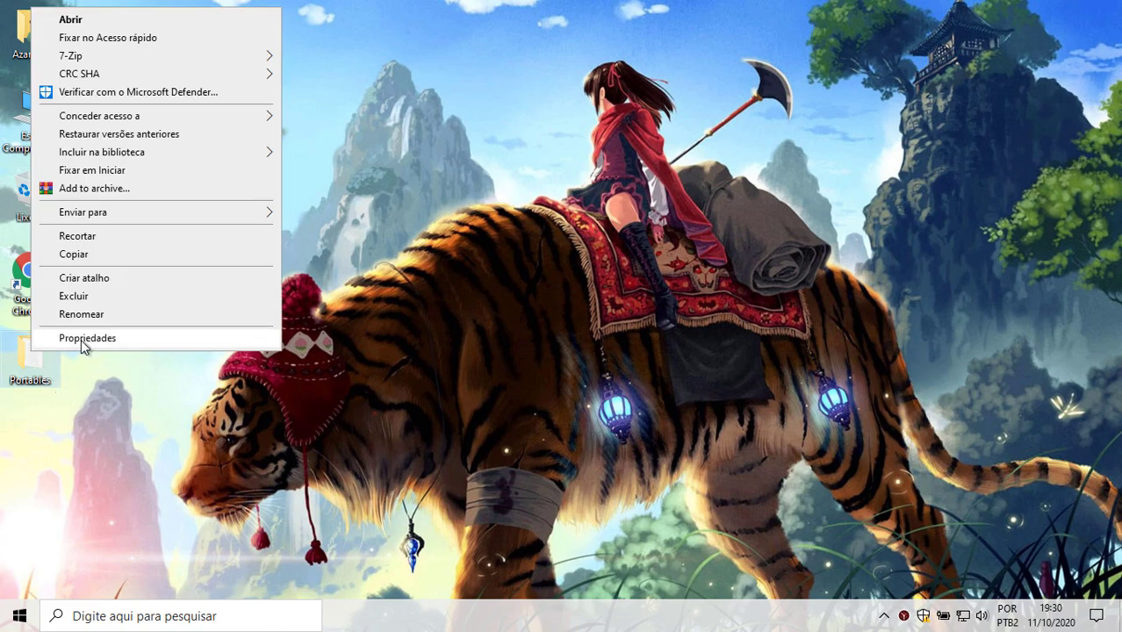
pyautogui.click(81, 339)
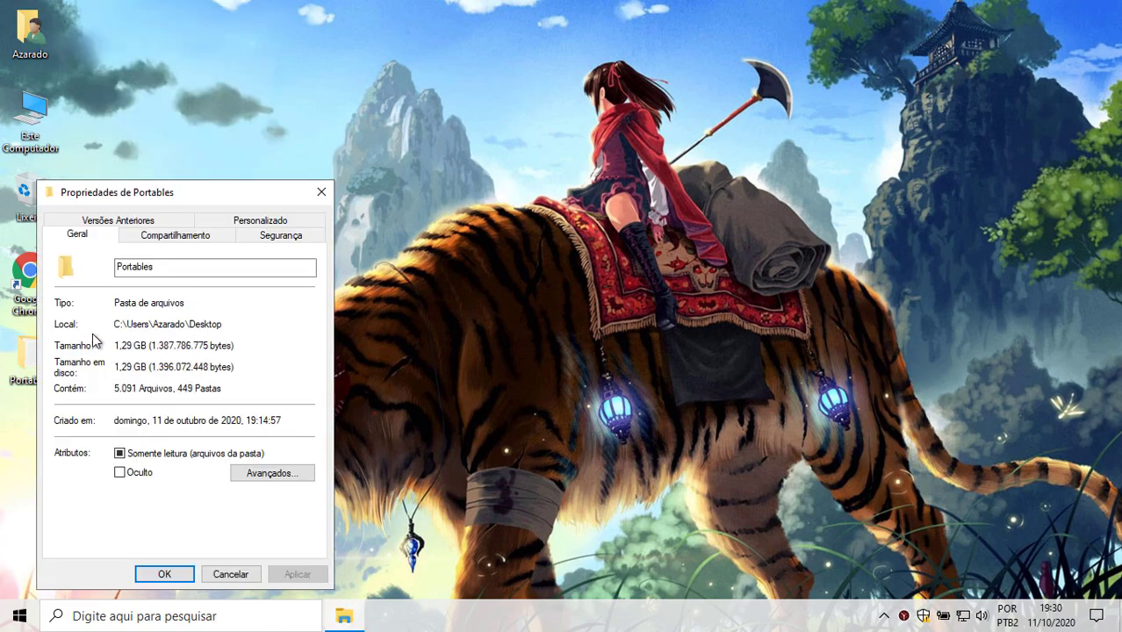
pyautogui.moveTo(161, 197); pyautogui.dragTo(294, 121)
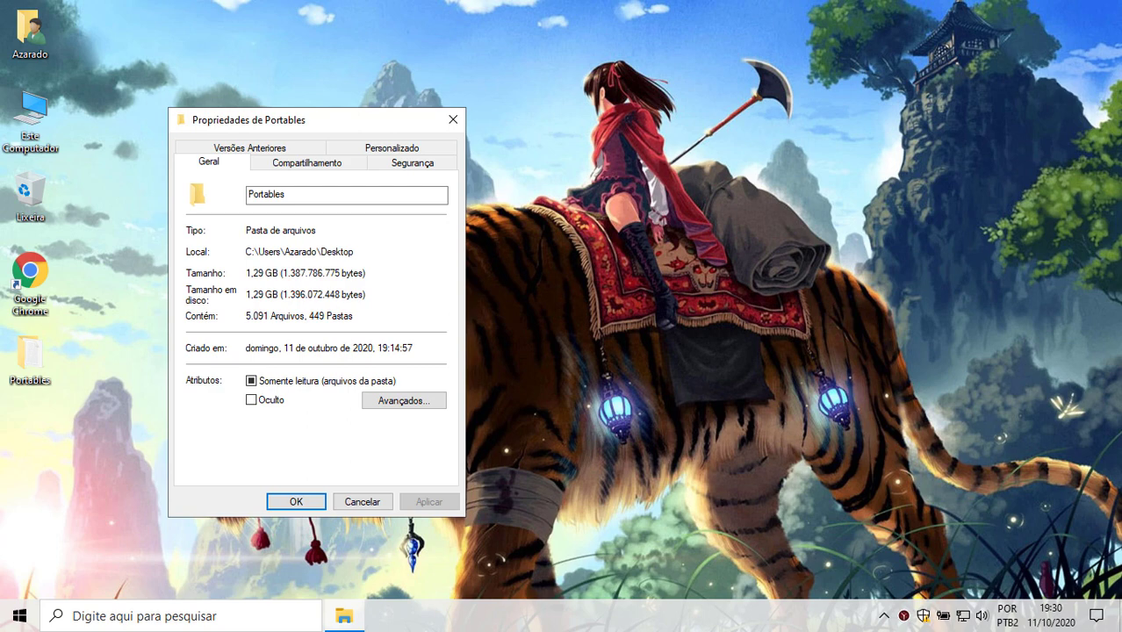
pyautogui.click(451, 119)
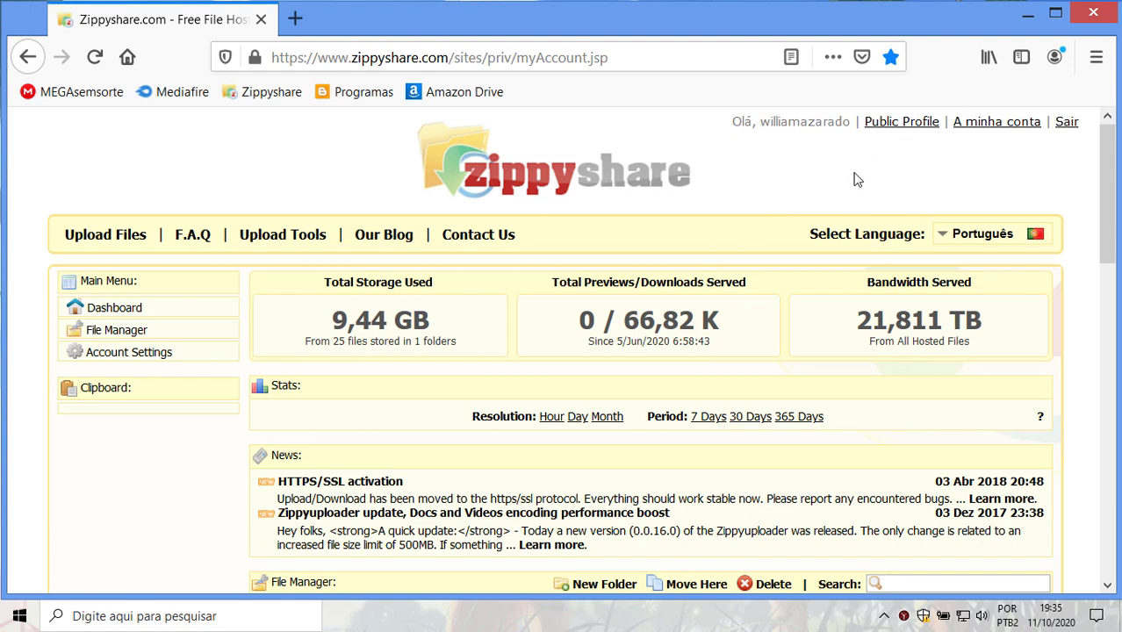
pyautogui.click(1093, 15)
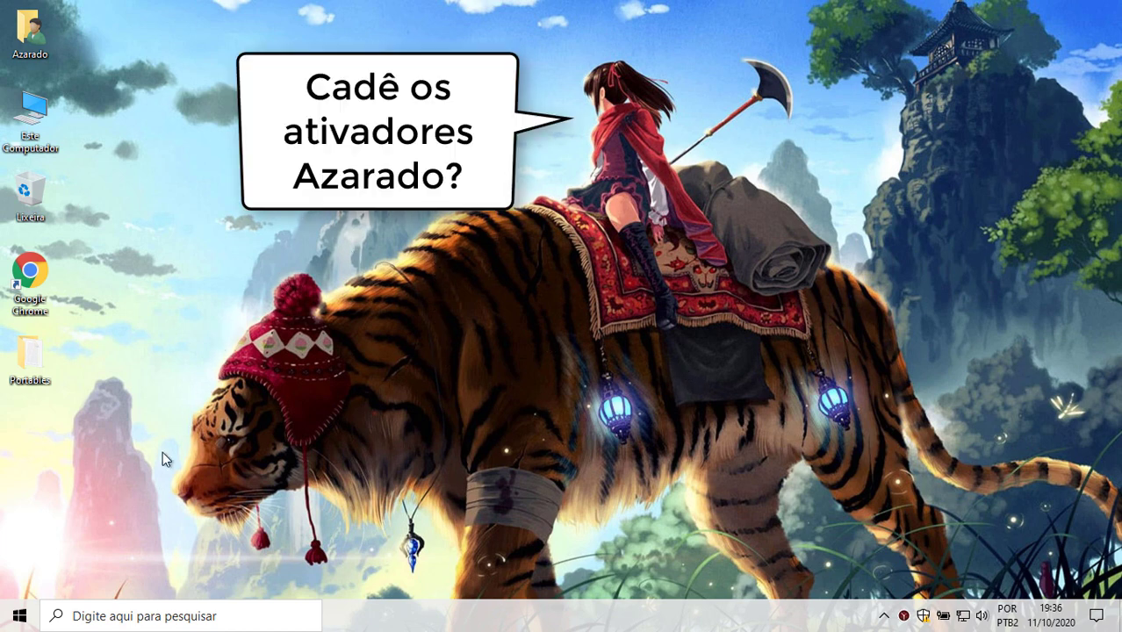
# Set up a RAR archive of the Portables folder with the Best compression method.
pyautogui.rightClick(23, 364)
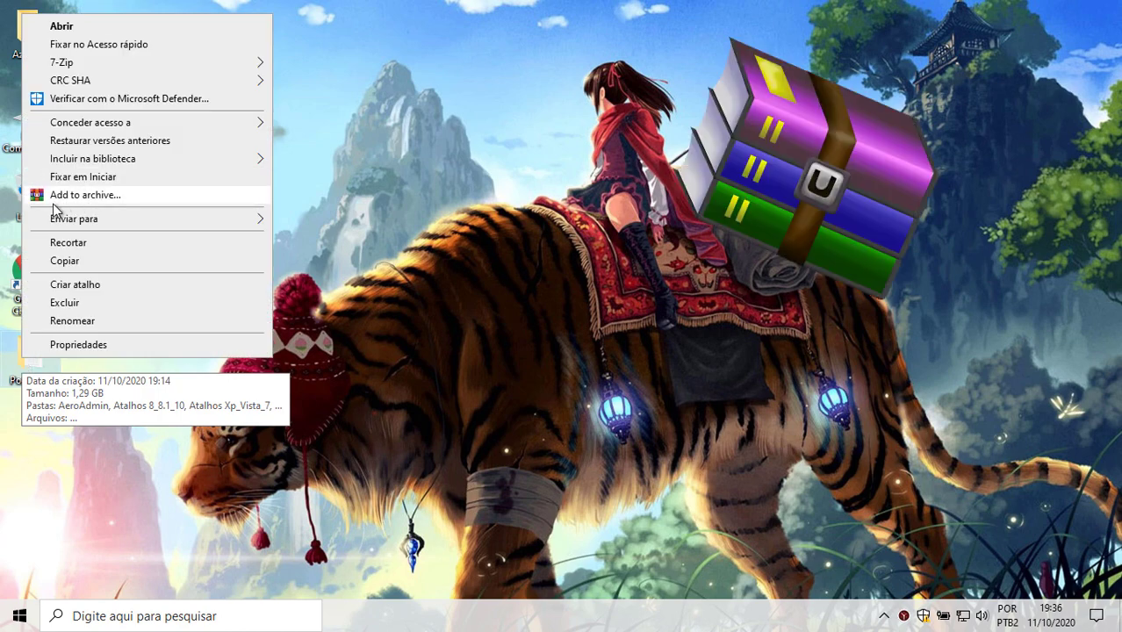
pyautogui.moveTo(79, 66)
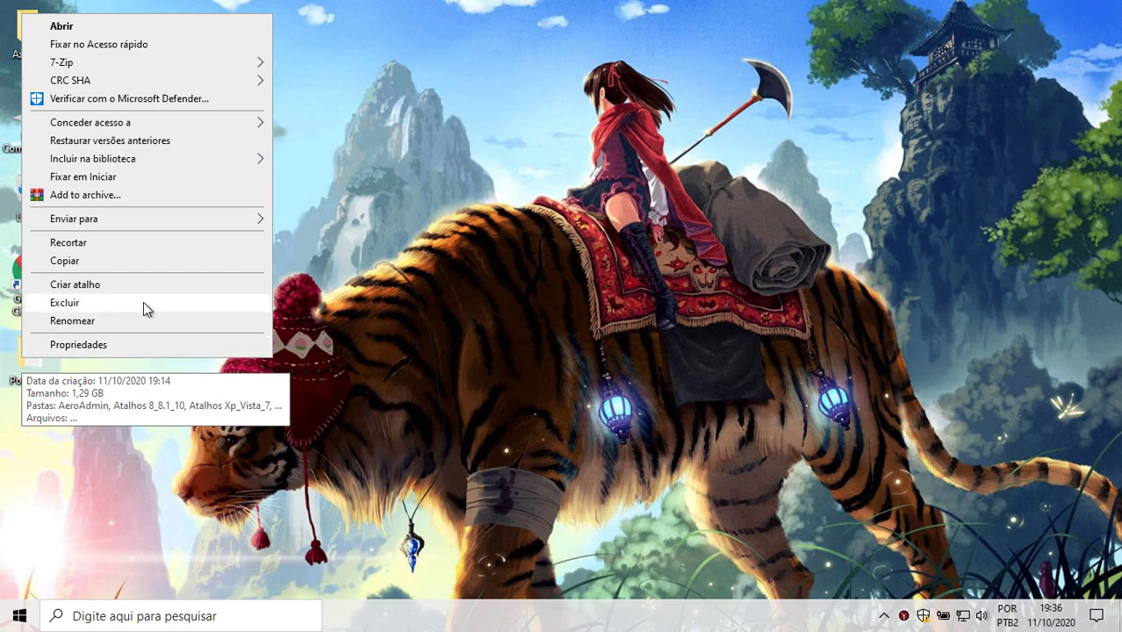
pyautogui.click(74, 196)
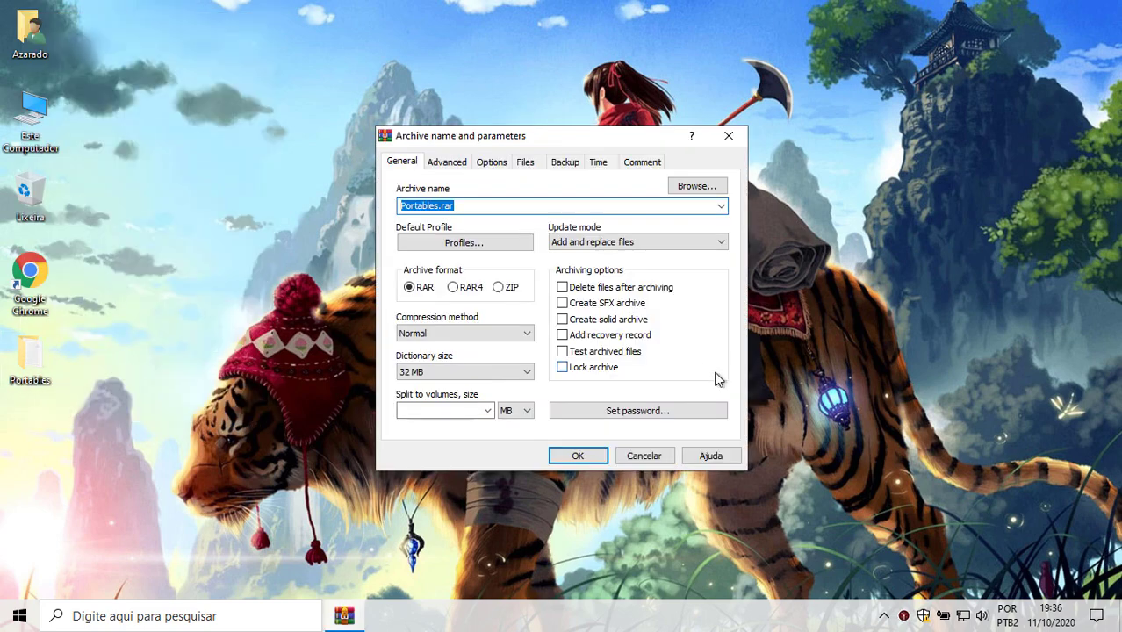
pyautogui.moveTo(463, 134); pyautogui.dragTo(420, 128)
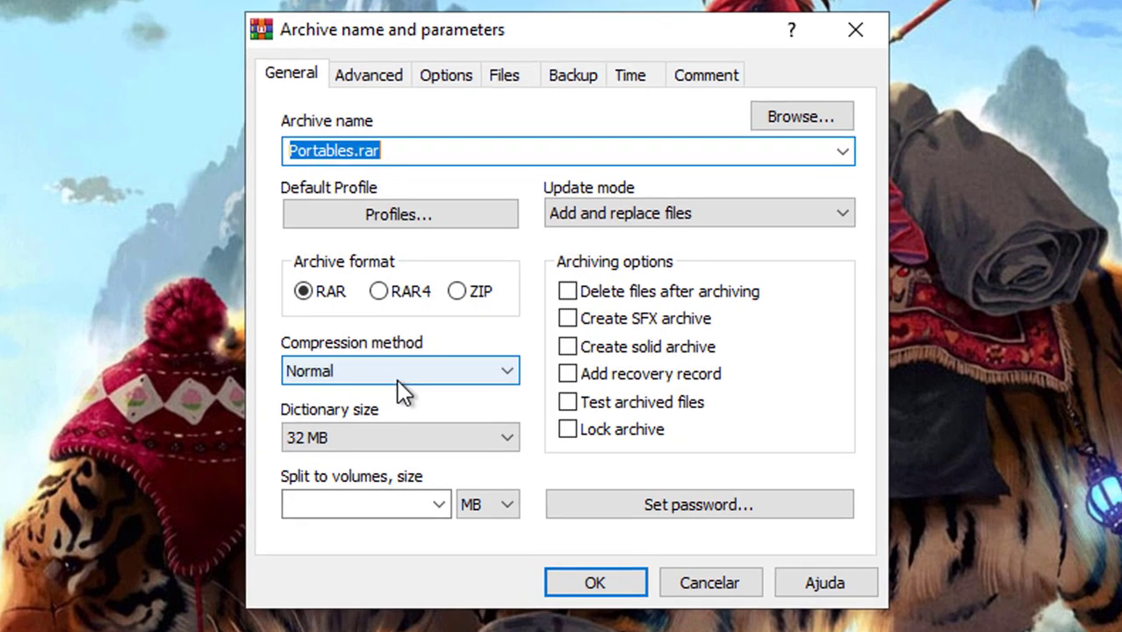
pyautogui.click(404, 361)
pyautogui.click(376, 553)
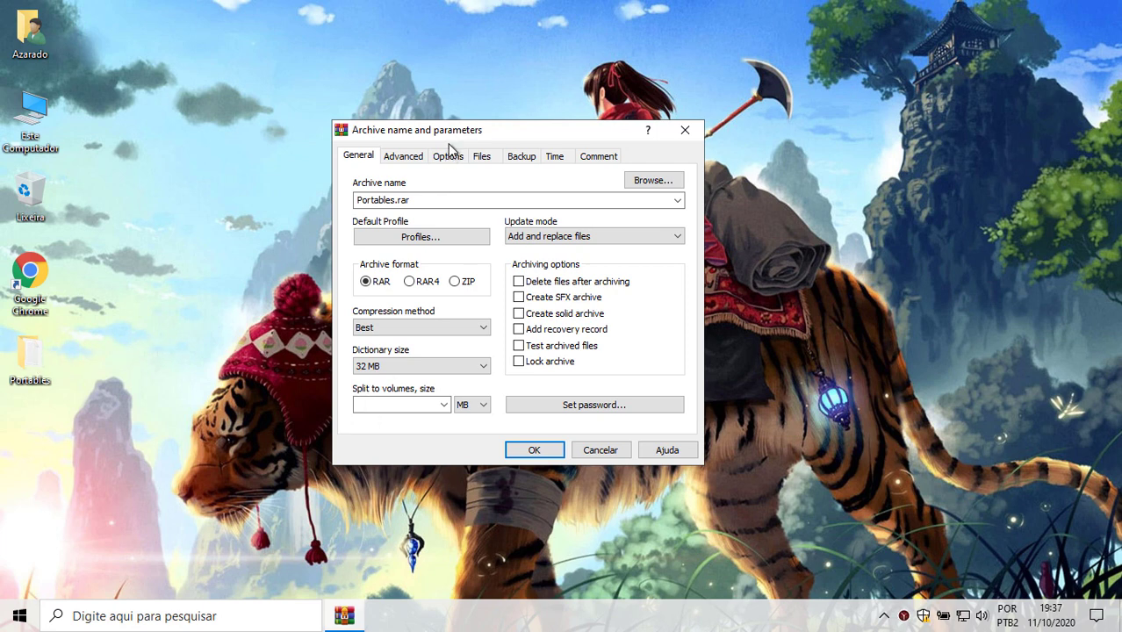
pyautogui.moveTo(458, 129); pyautogui.dragTo(554, 116)
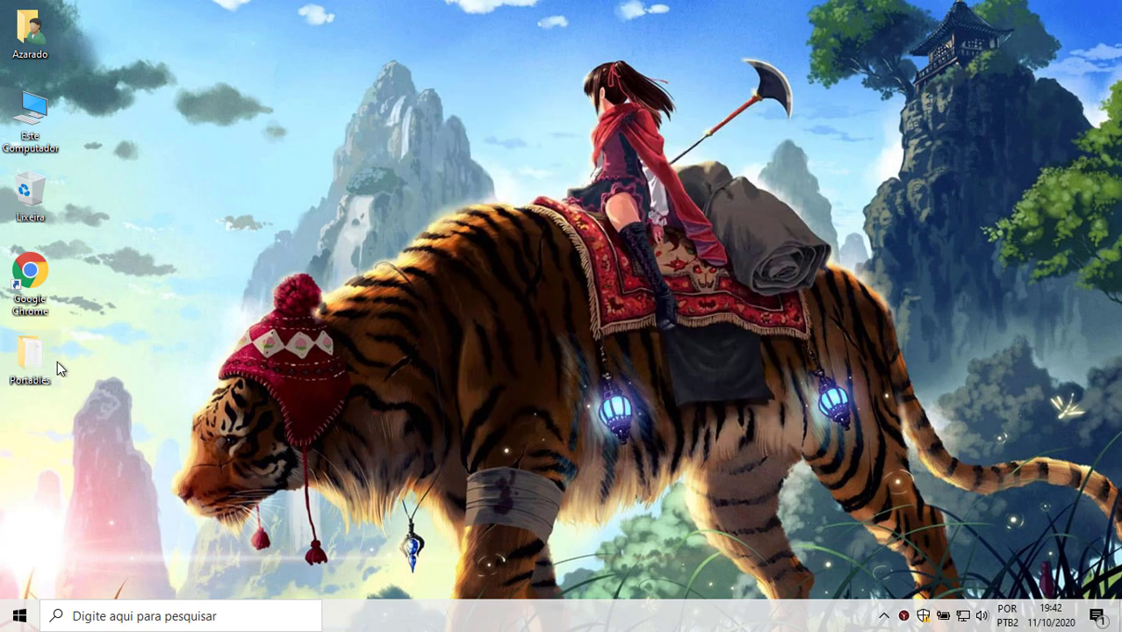
# Set up a RAR archive of the Portables folder with Best compression, split into 100 MB volumes.
pyautogui.rightClick(37, 355)
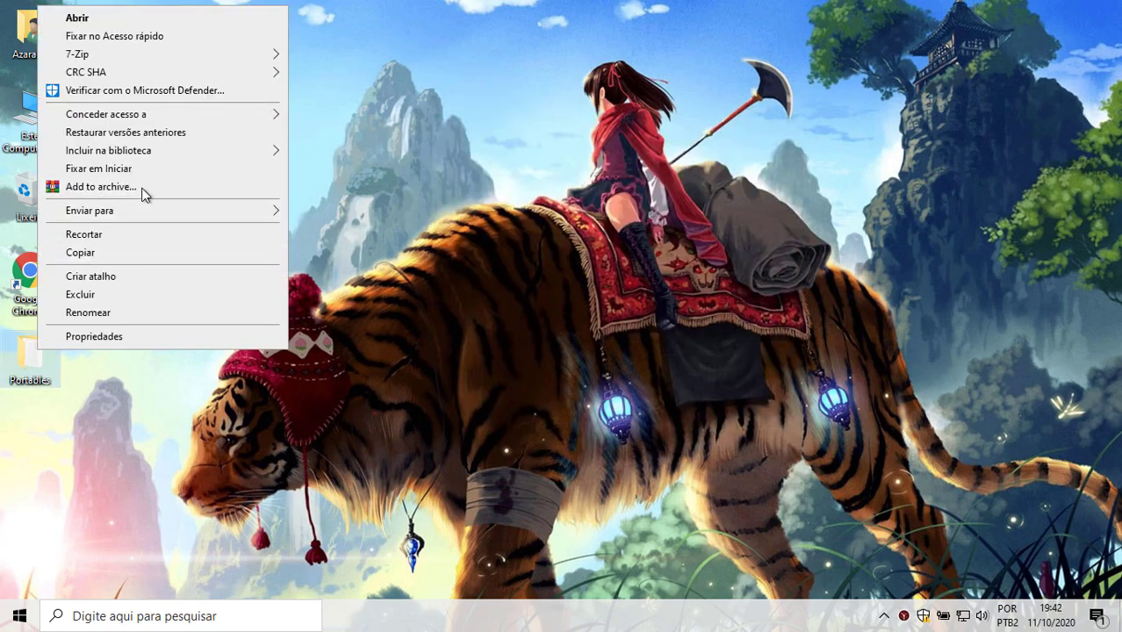
pyautogui.click(169, 189)
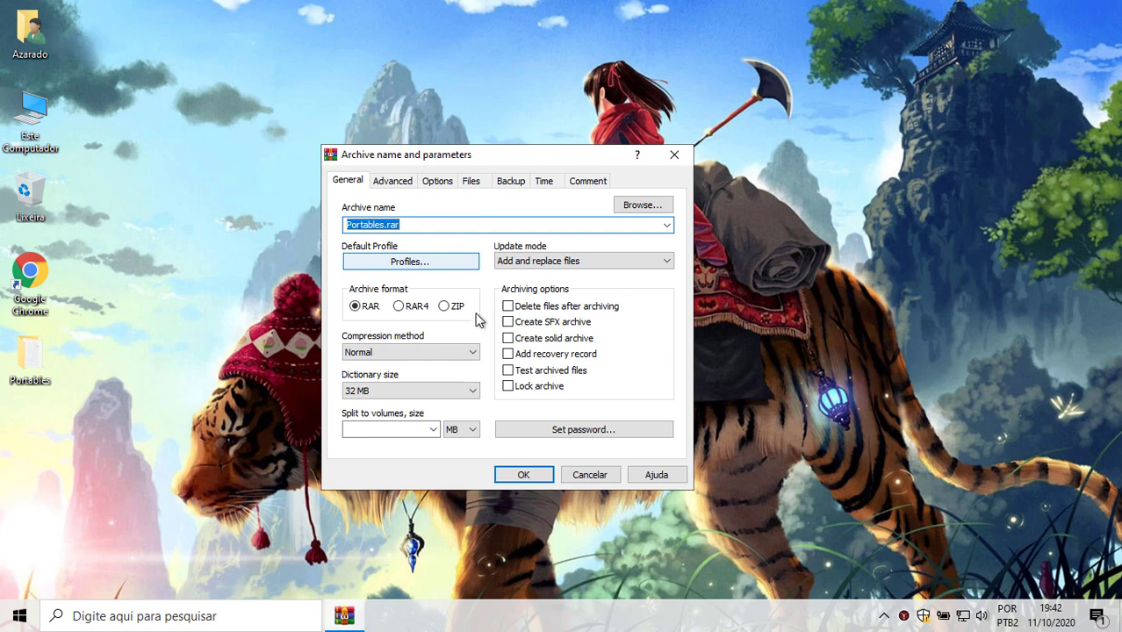
pyautogui.click(392, 352)
pyautogui.click(375, 421)
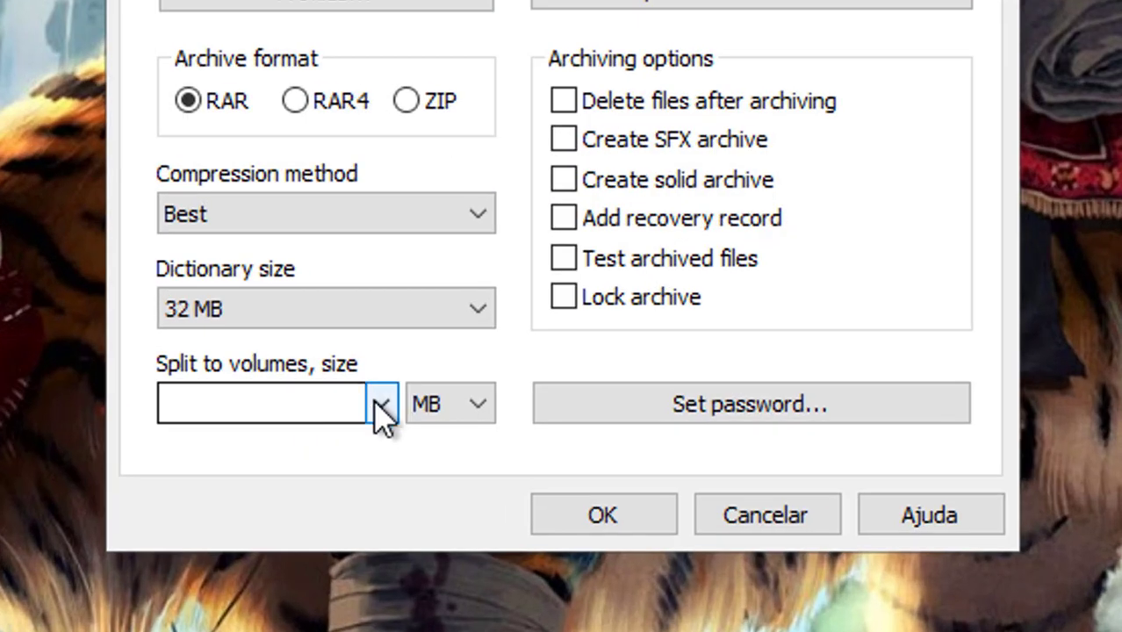
pyautogui.click(432, 430)
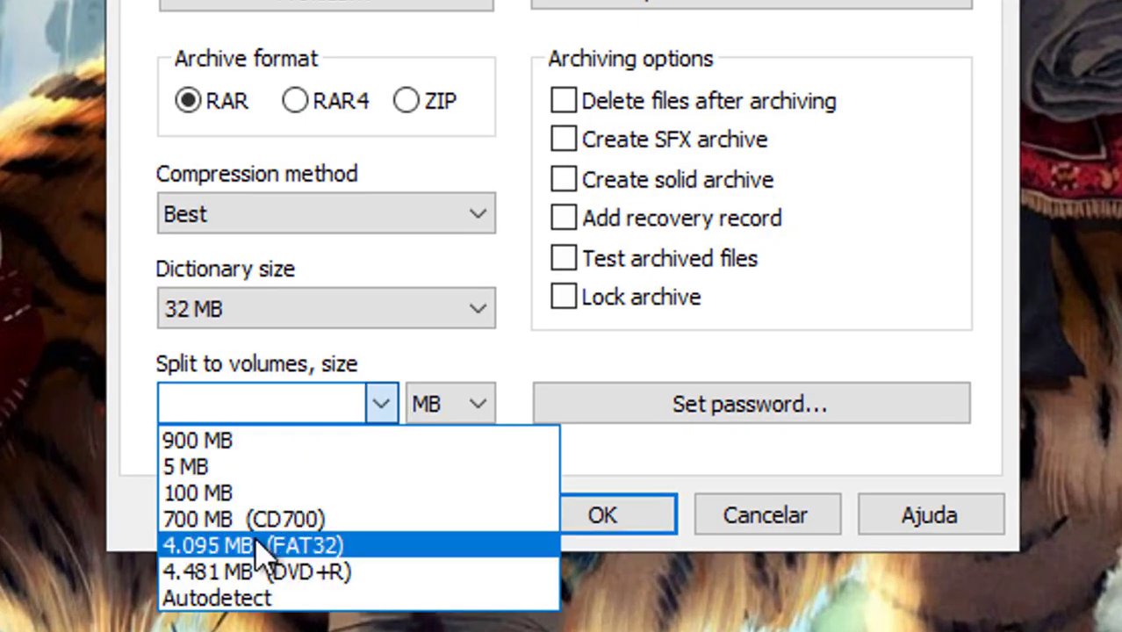
pyautogui.click(219, 495)
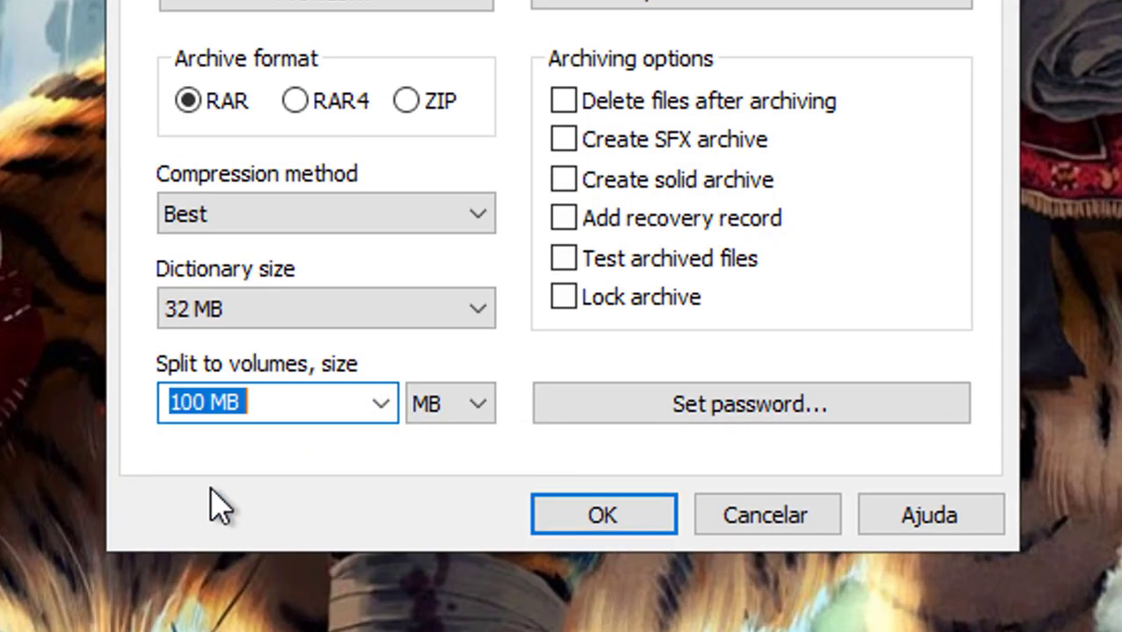
# Try a split volume size of 900 MB, set it back to 100 MB, and create the Portables archive.
pyautogui.click(216, 402)
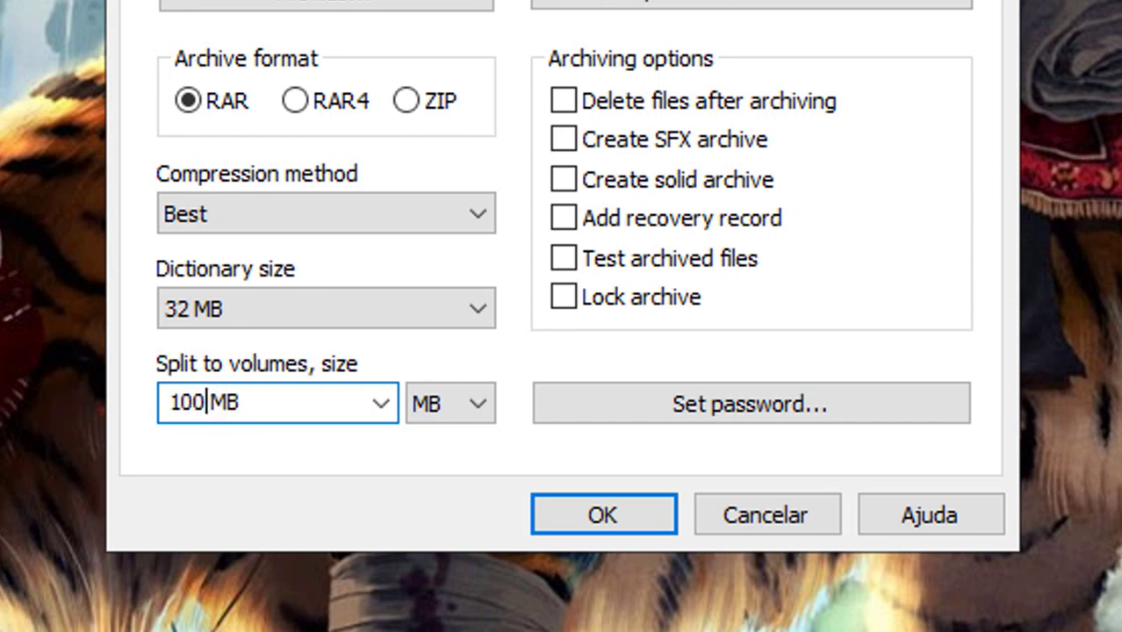
pyautogui.hotkey('shift', 'Home')
pyautogui.write('9')
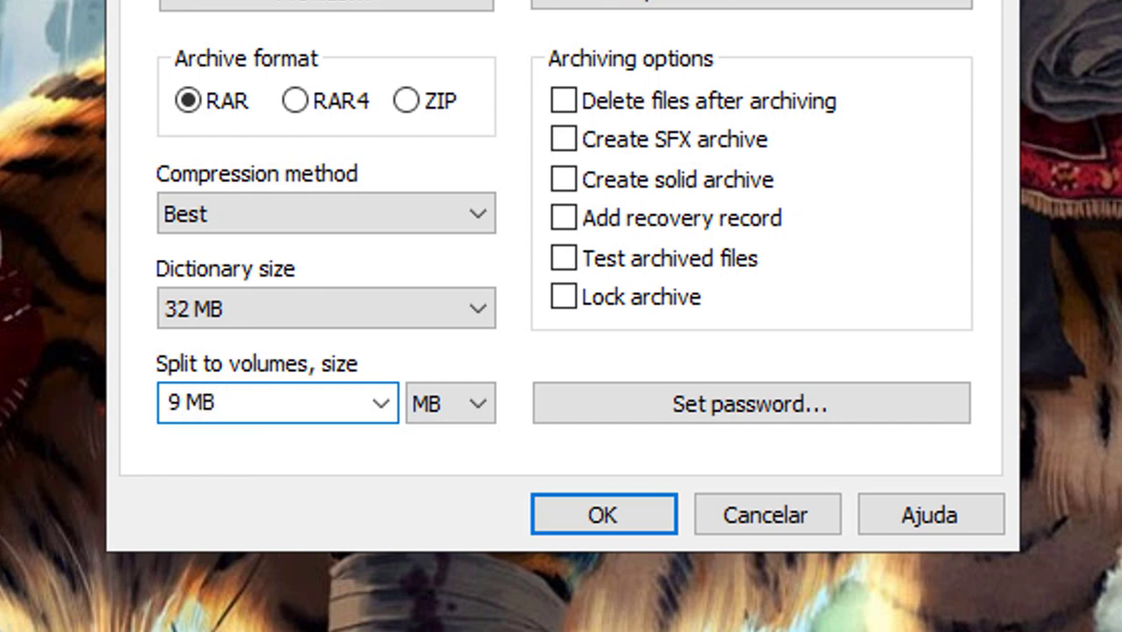
pyautogui.write('00')
pyautogui.moveTo(182, 393); pyautogui.dragTo(56, 425)
pyautogui.write('1')
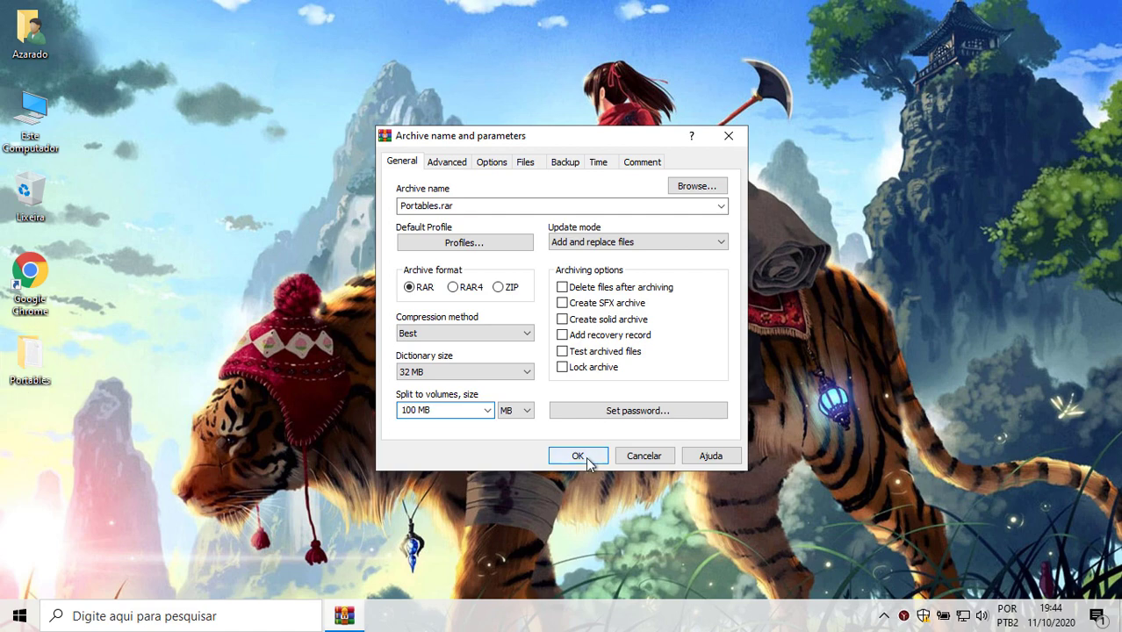
pyautogui.click(571, 454)
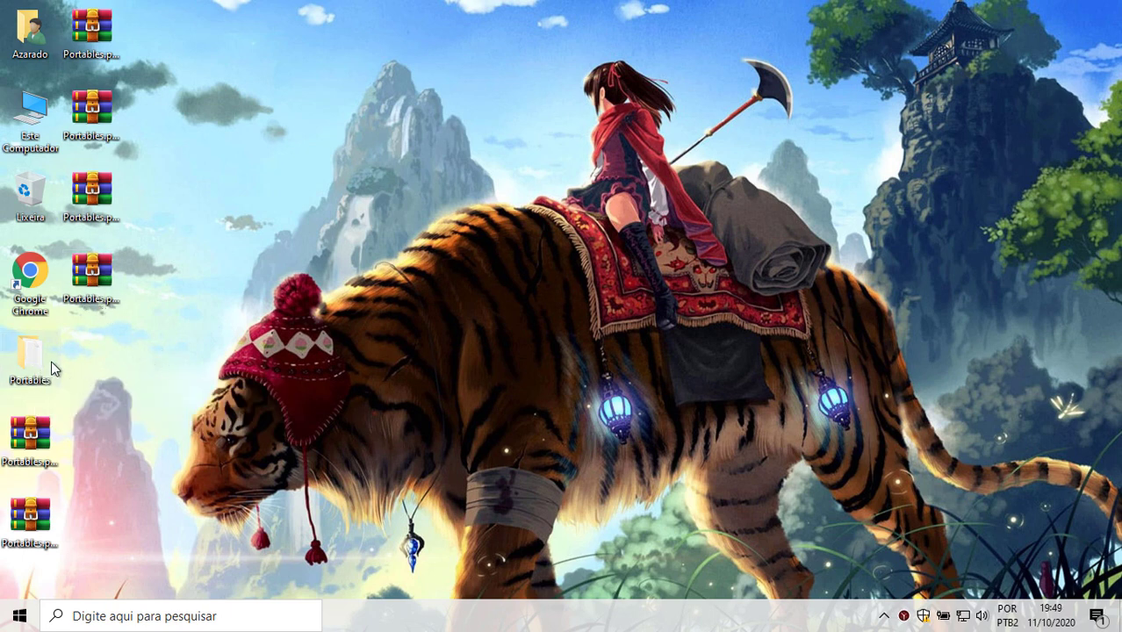
# Create a new folder on the desktop, keeping the default name Nova pasta.
pyautogui.click(29, 520)
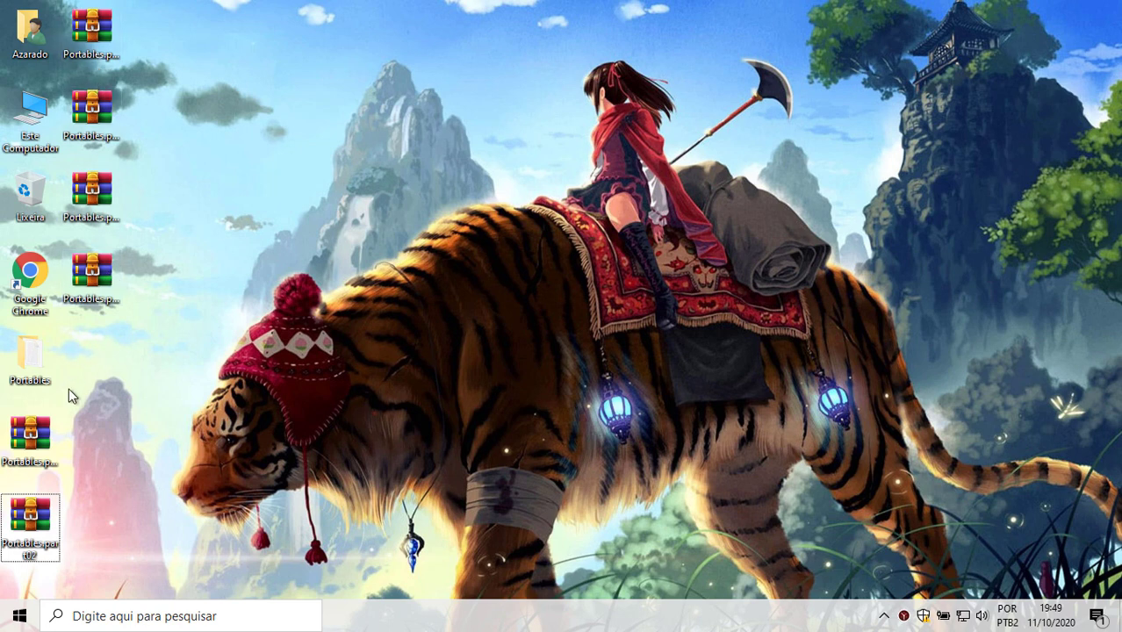
pyautogui.moveTo(41, 369)
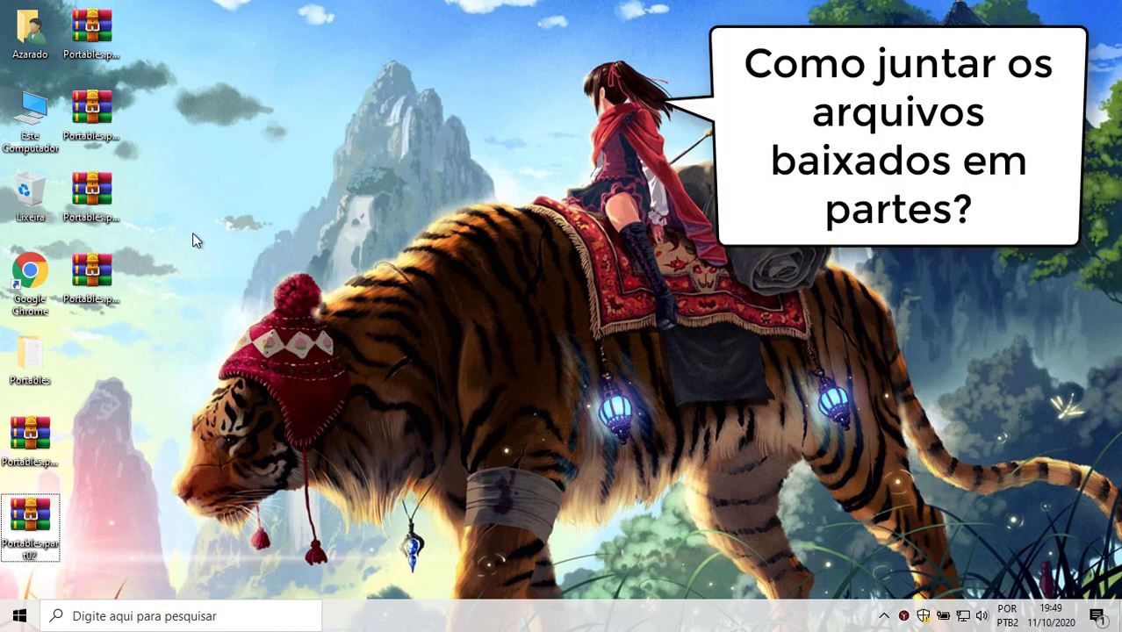
pyautogui.rightClick(194, 233)
pyautogui.moveTo(373, 355)
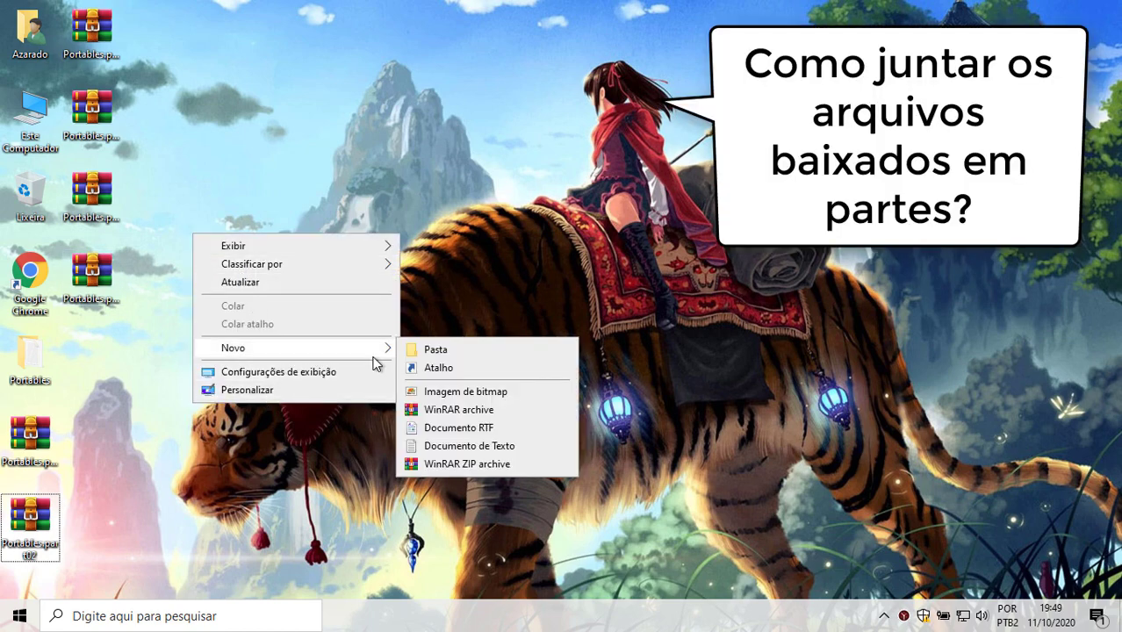
pyautogui.click(499, 351)
pyautogui.press('Return')
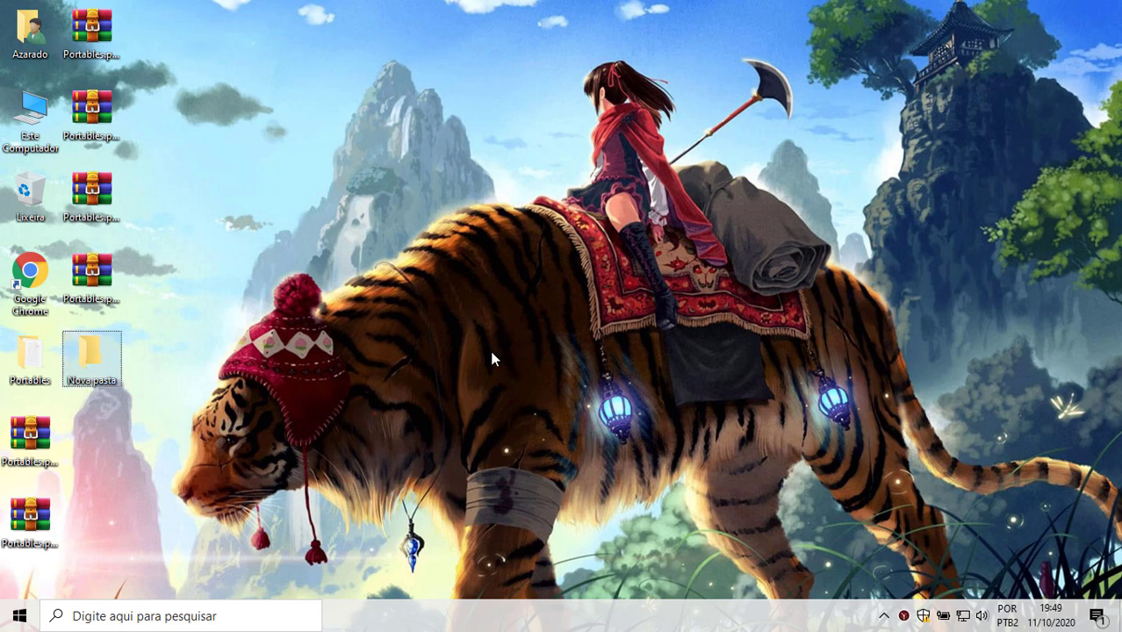
# Move all the Portables part archives from the desktop into the Nova pasta folder.
pyautogui.click(110, 294)
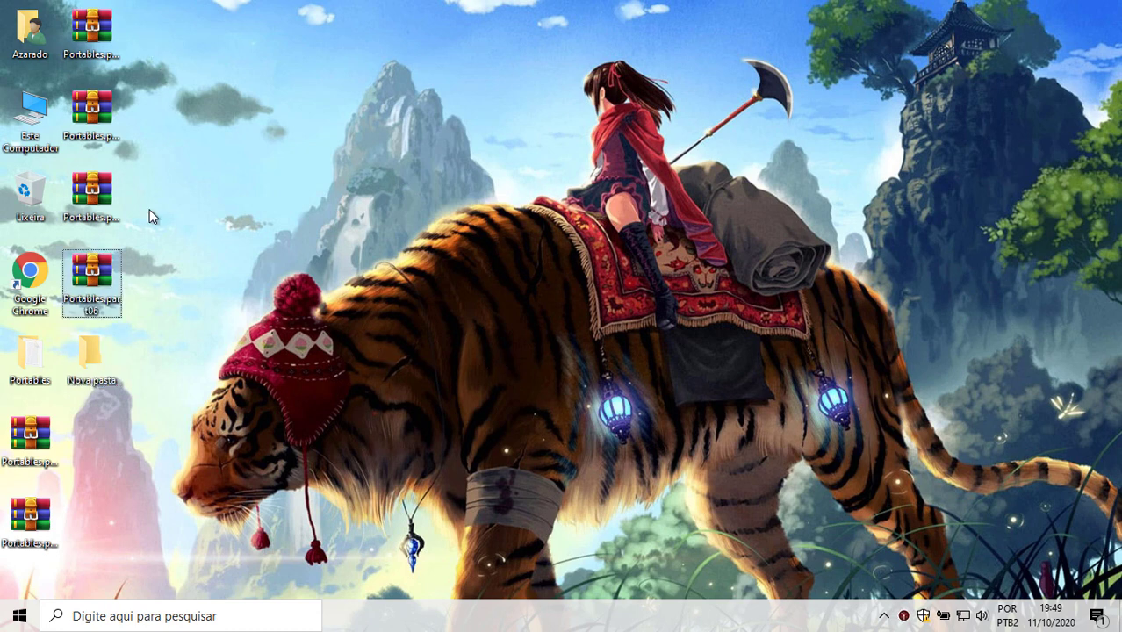
pyautogui.moveTo(149, 216); pyautogui.dragTo(62, 7)
pyautogui.keyDown('ctrl'); pyautogui.click(92, 281); pyautogui.keyUp('ctrl')
pyautogui.moveTo(92, 290); pyautogui.dragTo(89, 348)
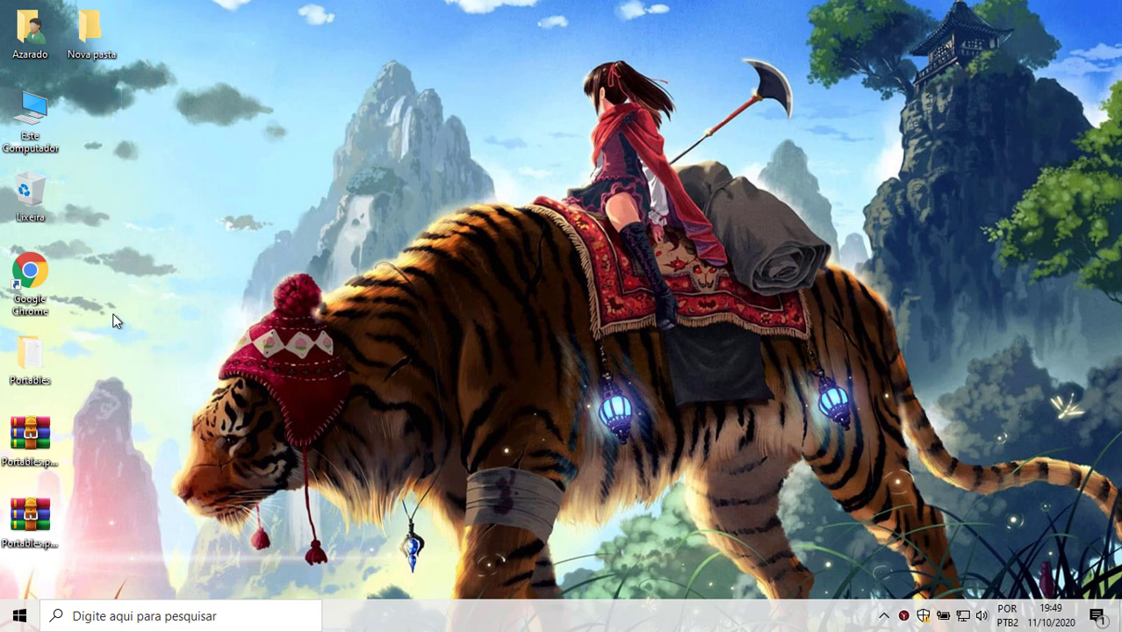
pyautogui.moveTo(100, 439); pyautogui.dragTo(13, 548)
pyautogui.moveTo(36, 439); pyautogui.dragTo(98, 41)
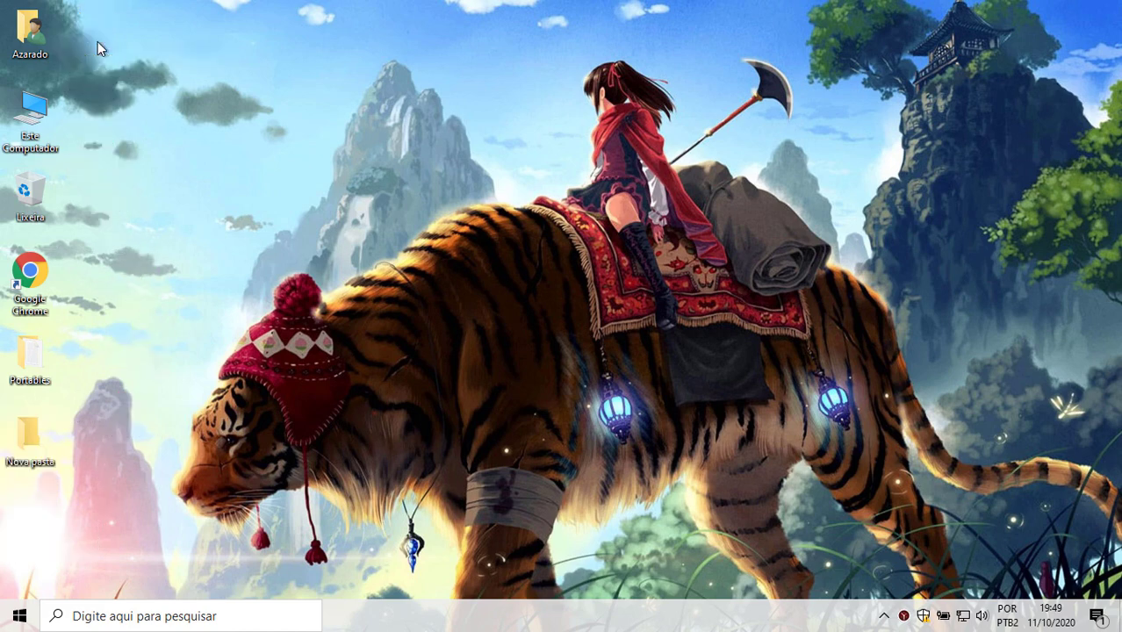
# In the Nova pasta folder, rename the fourth archive part to Portables.part04(1).
pyautogui.doubleClick(39, 435)
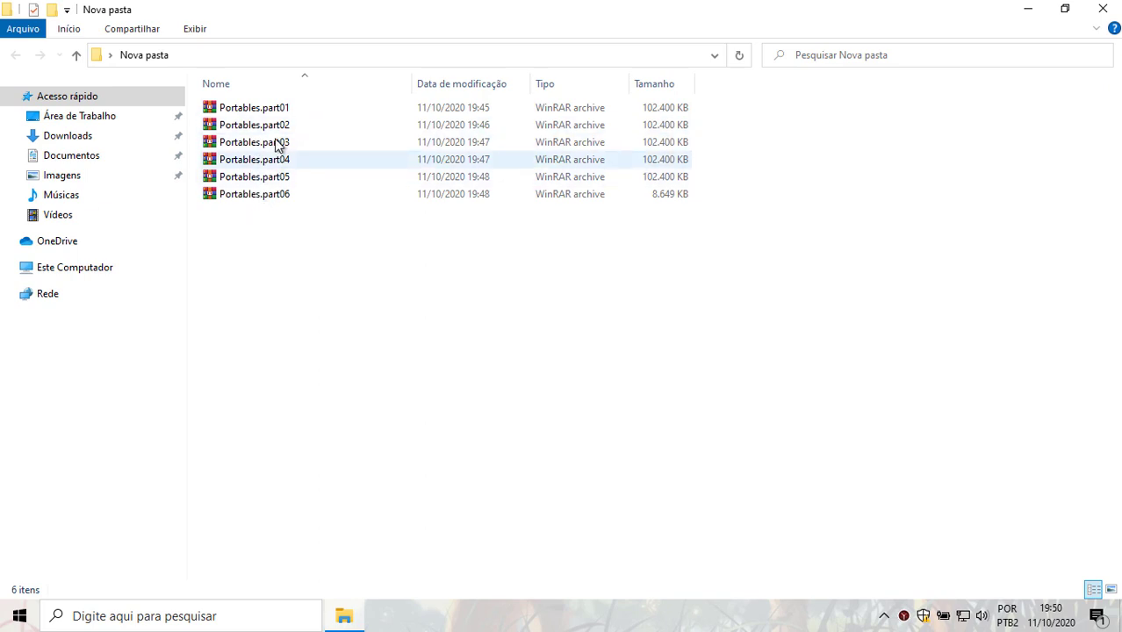
pyautogui.click(272, 161)
pyautogui.press('F2')
pyautogui.click(301, 161)
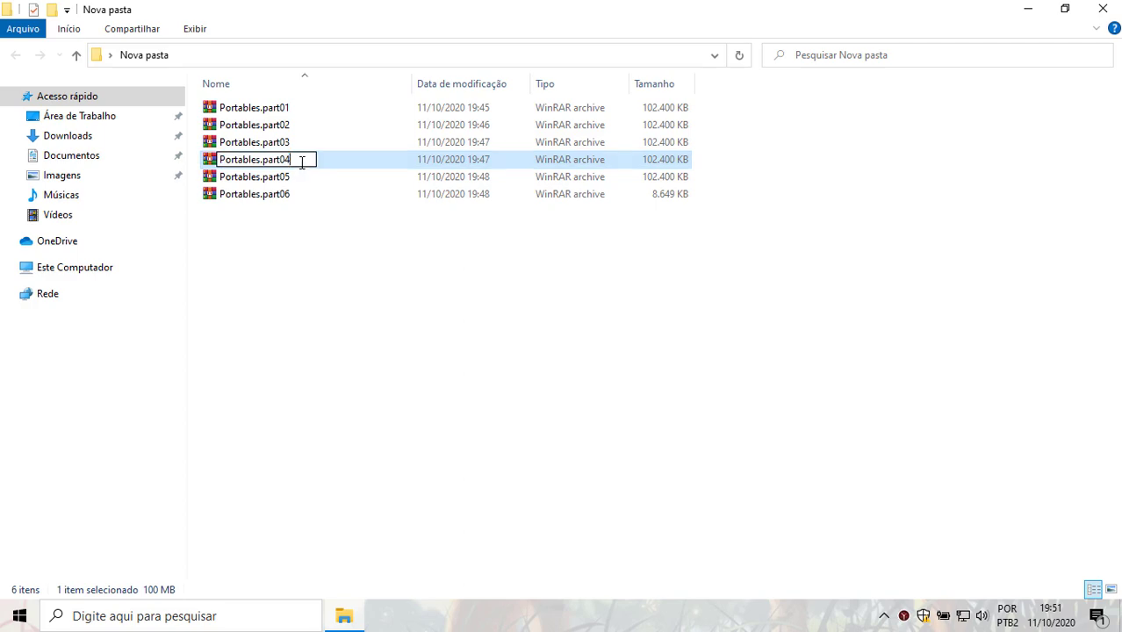
pyautogui.write('(1)')
pyautogui.press('Return')
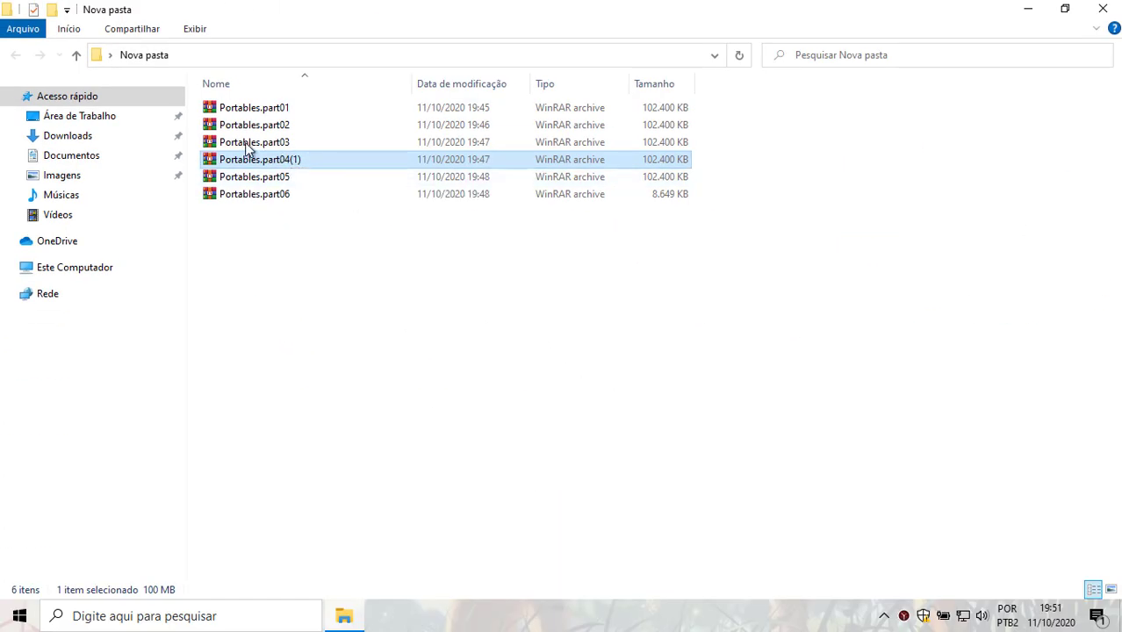
# Rename the fourth archive part back to Portables.part04 by removing the (1) suffix.
pyautogui.click(287, 161)
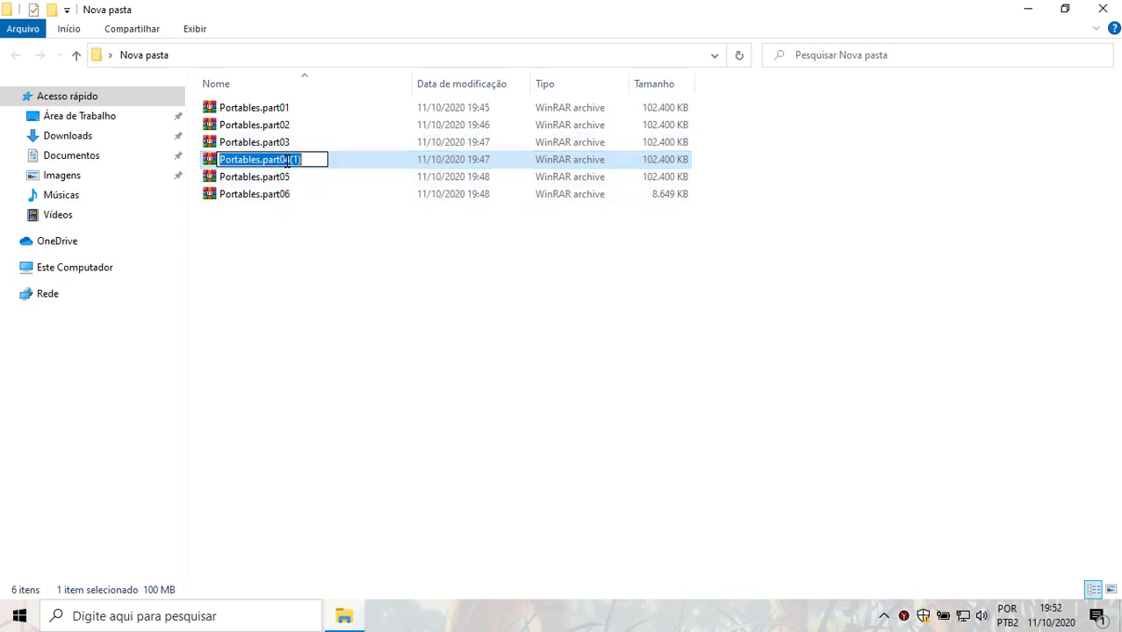
pyautogui.moveTo(293, 158); pyautogui.dragTo(341, 162)
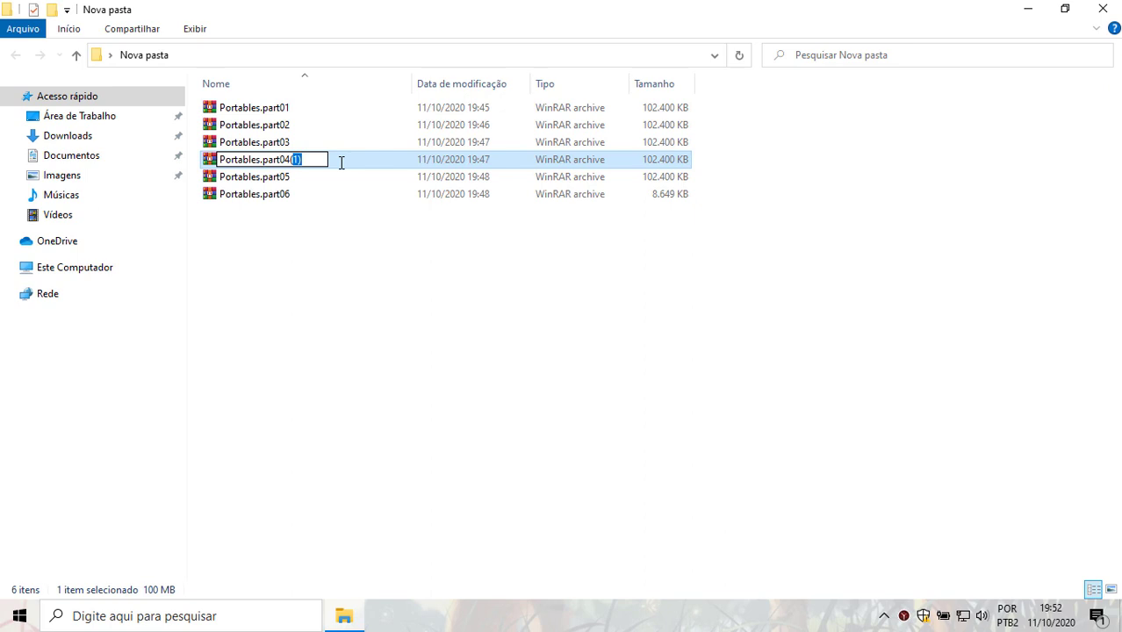
pyautogui.press('BackSpace')
pyautogui.press('Return')
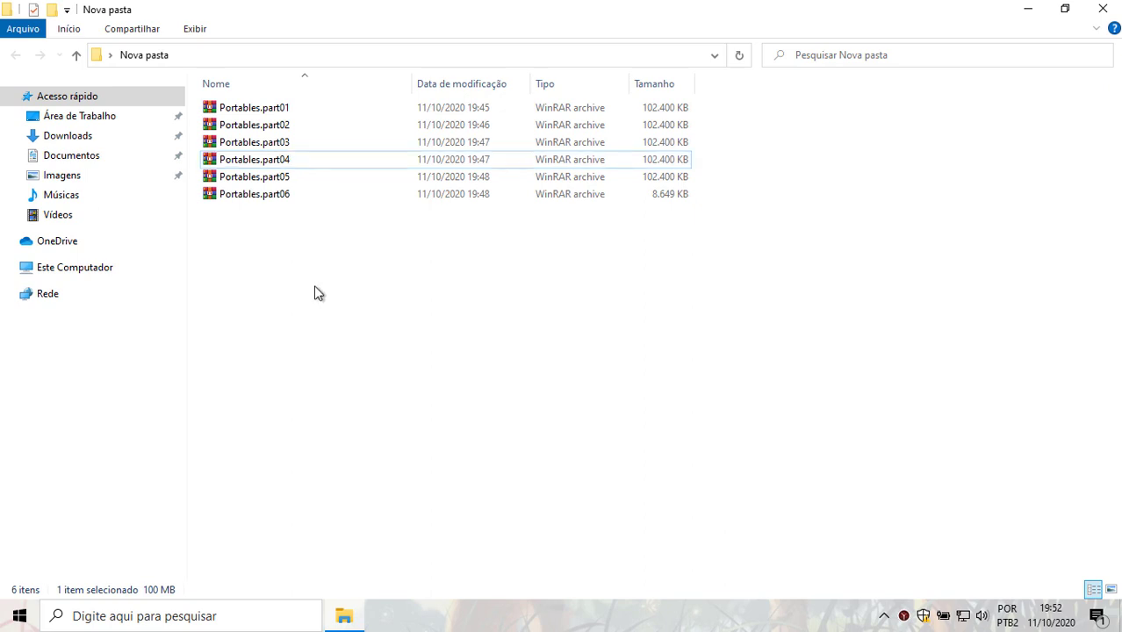
pyautogui.click(316, 289)
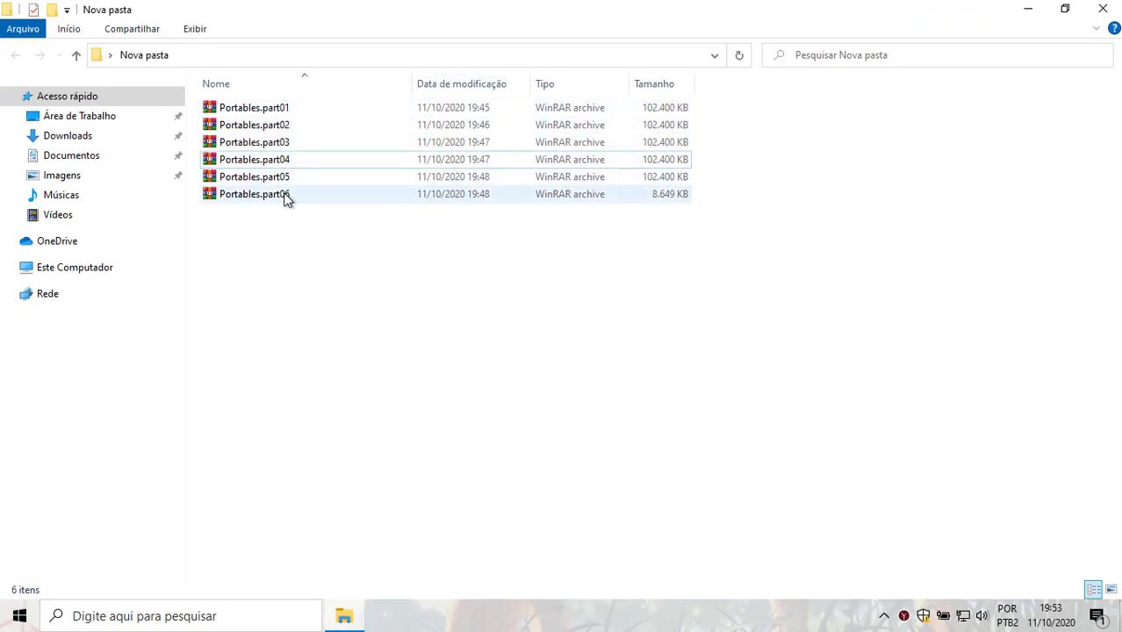
# Extract the joined archive from Portables.part01 into a Portables subfolder.
pyautogui.click(659, 163)
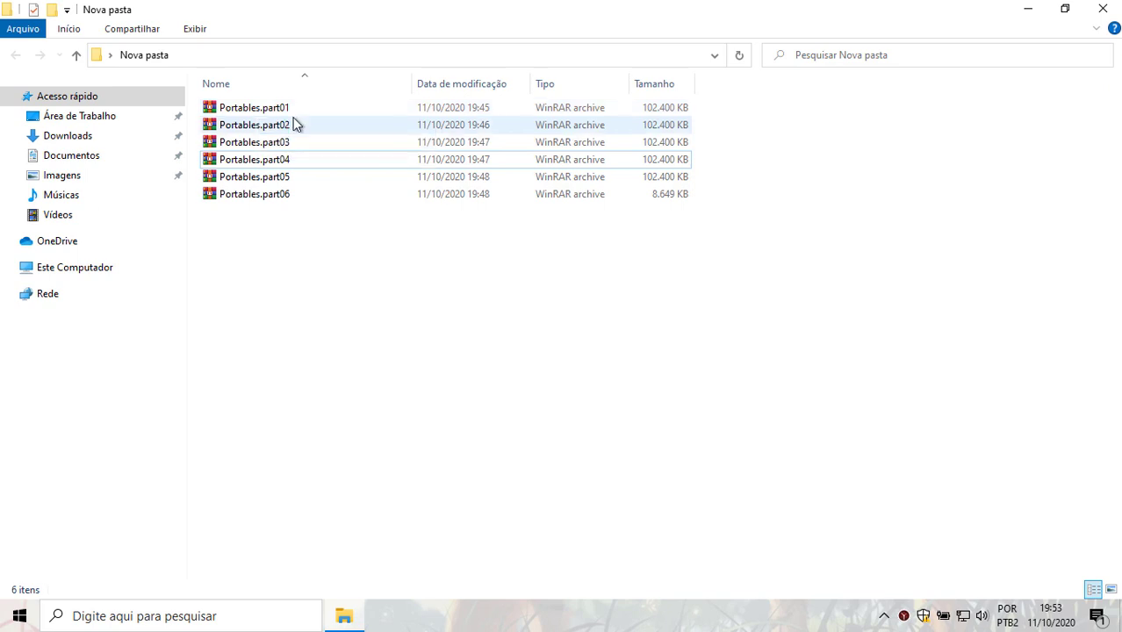
pyautogui.rightClick(268, 108)
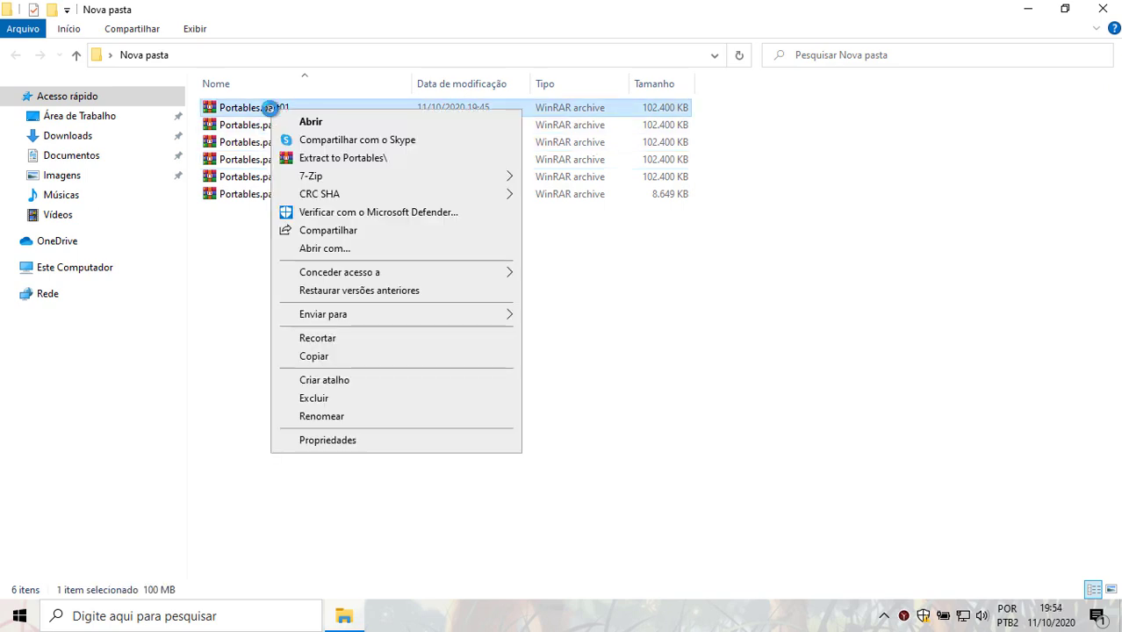
pyautogui.click(328, 159)
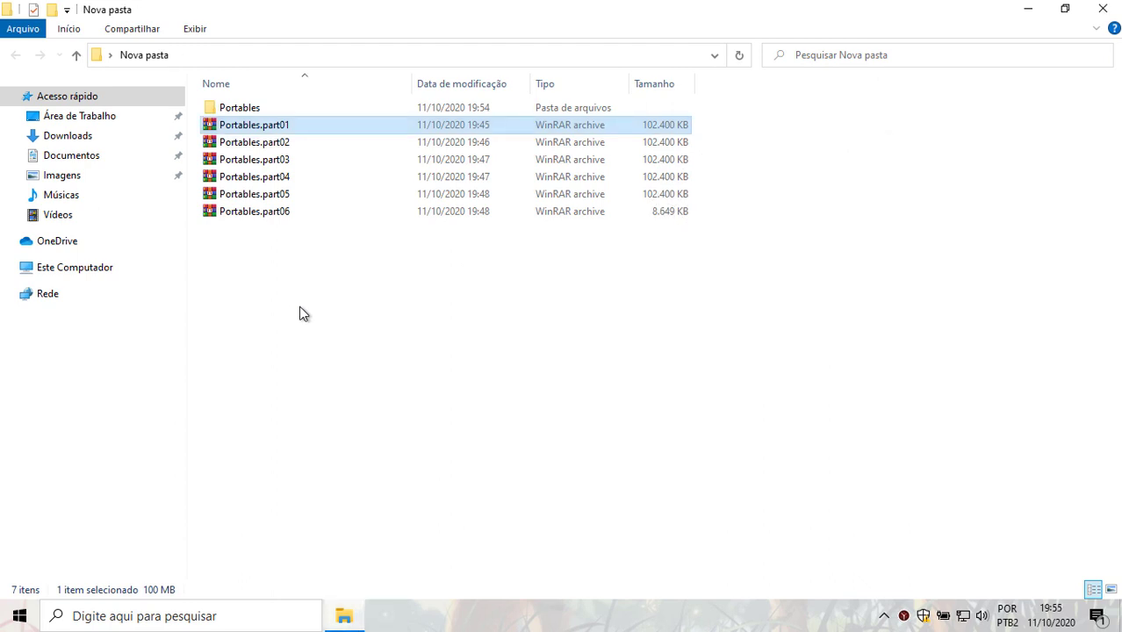
# Check the combined size of the six archive parts and compare it with the extracted Portables folder's properties.
pyautogui.moveTo(716, 116); pyautogui.dragTo(645, 255)
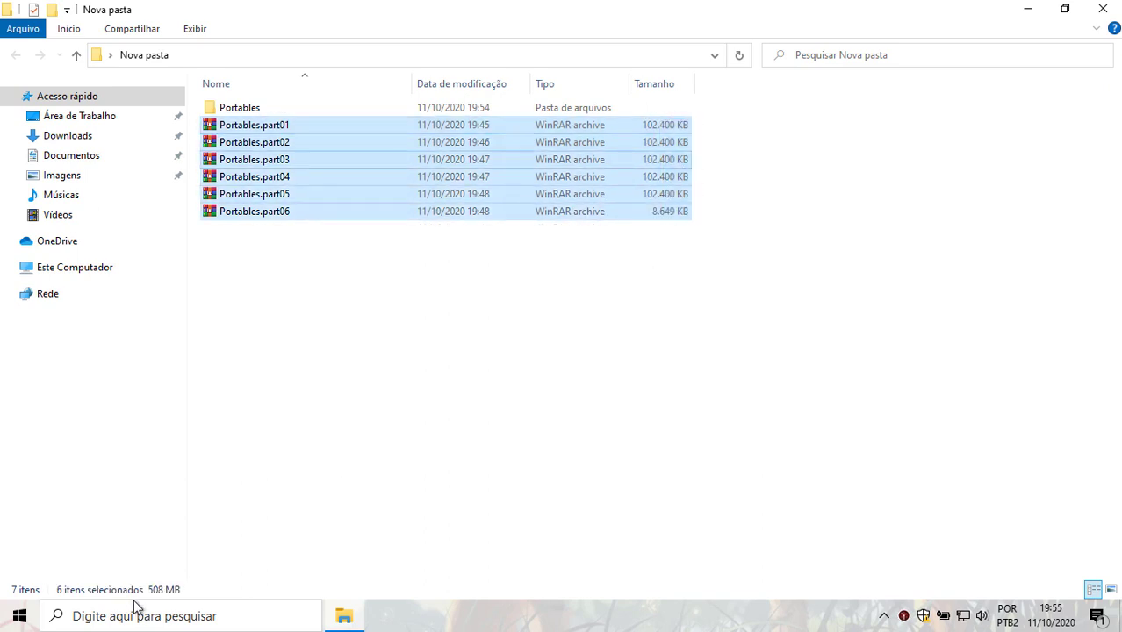
pyautogui.click(243, 108)
pyautogui.rightClick(237, 108)
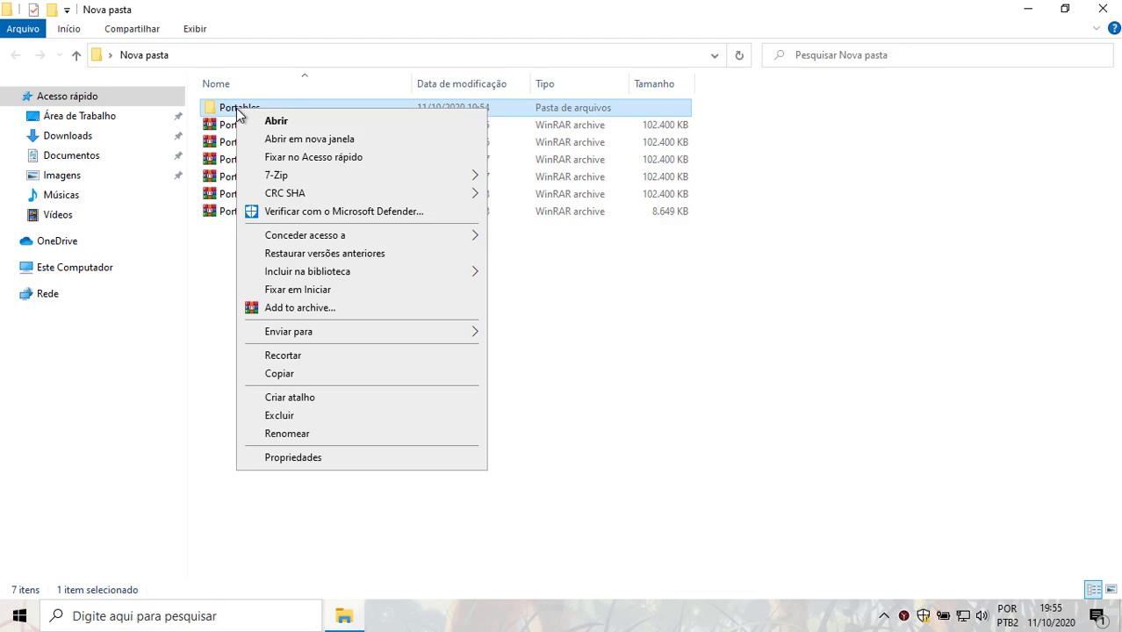
pyautogui.click(293, 457)
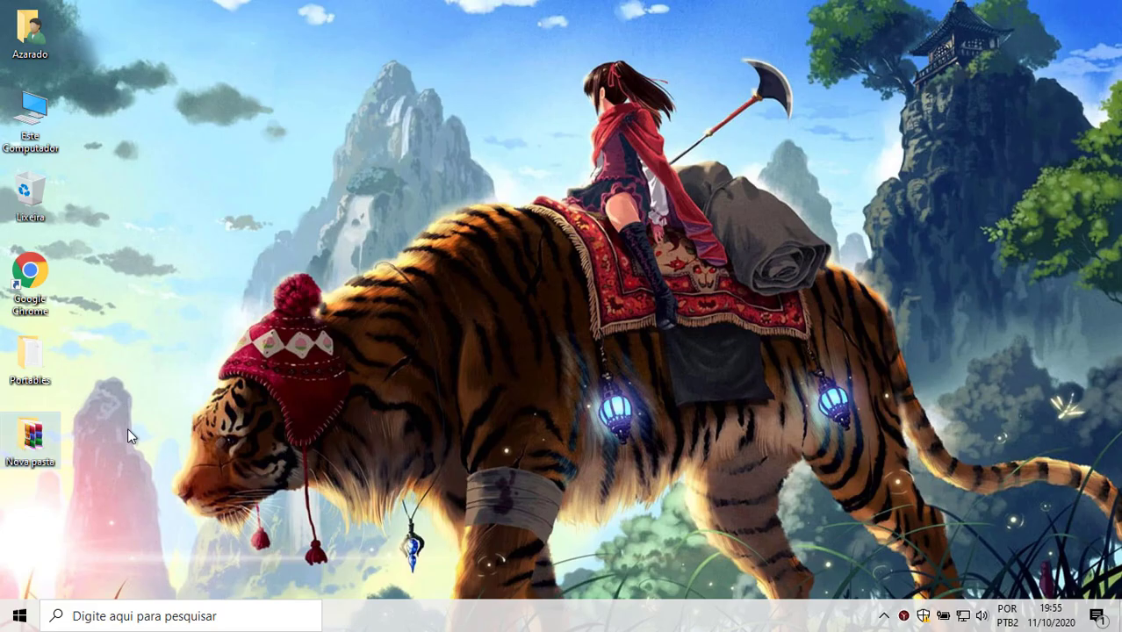
# Permanently delete the Nova pasta folder from the desktop.
pyautogui.hotkey('shift', 'Delete')
pyautogui.press('Return')
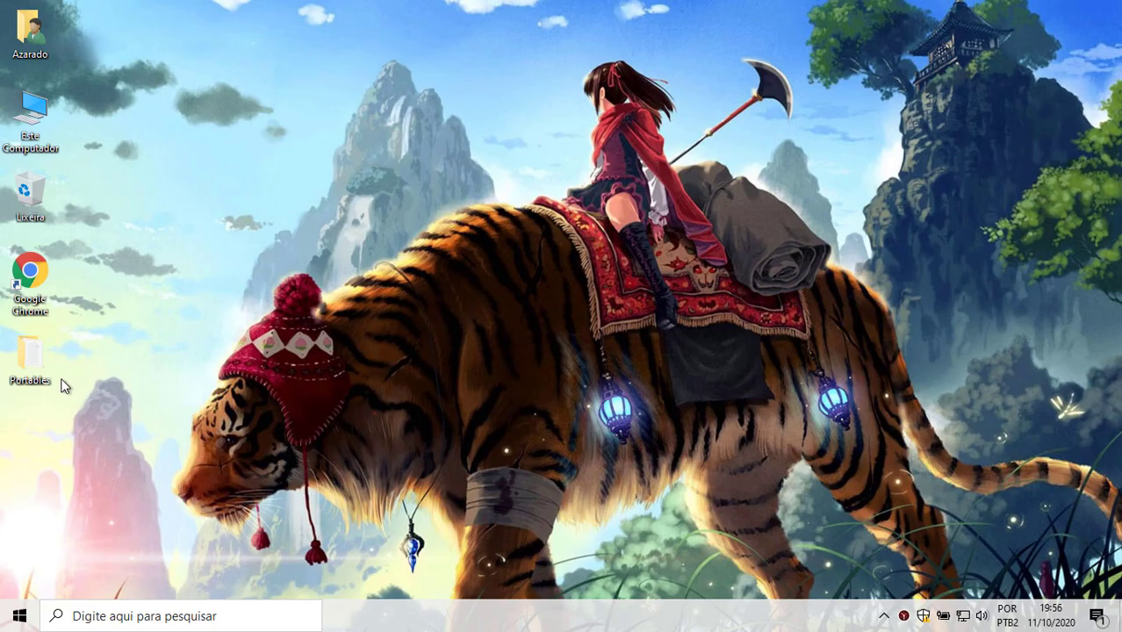
# Start adding the desktop Portables folder to a 7-Zip archive in 7z format with the compression level set to Ultra.
pyautogui.rightClick(35, 361)
pyautogui.moveTo(169, 70)
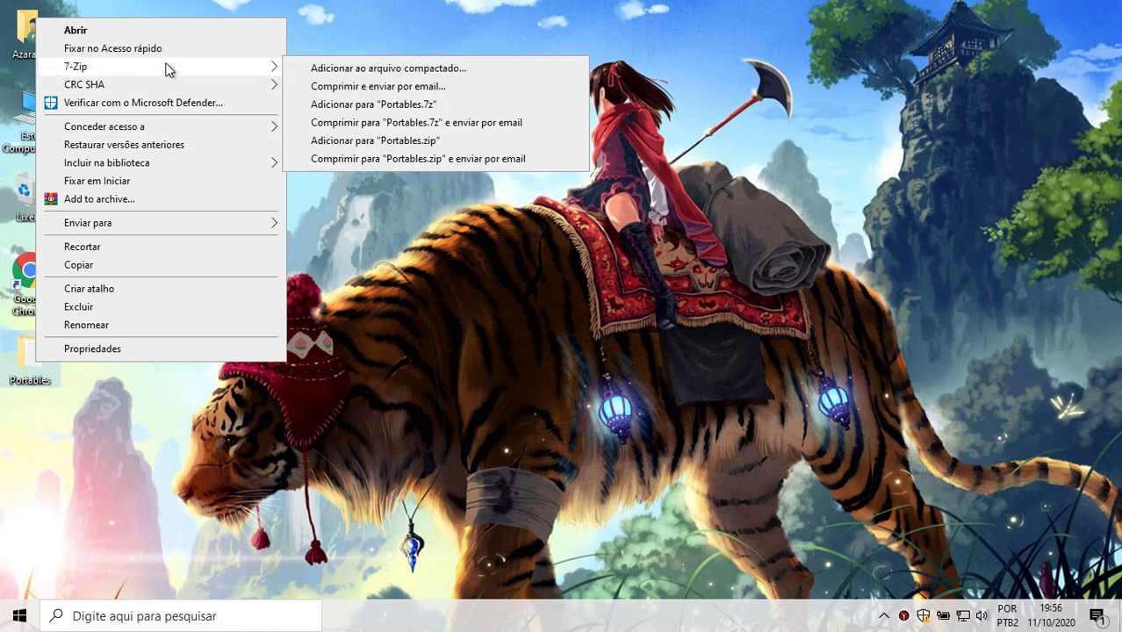
pyautogui.click(456, 70)
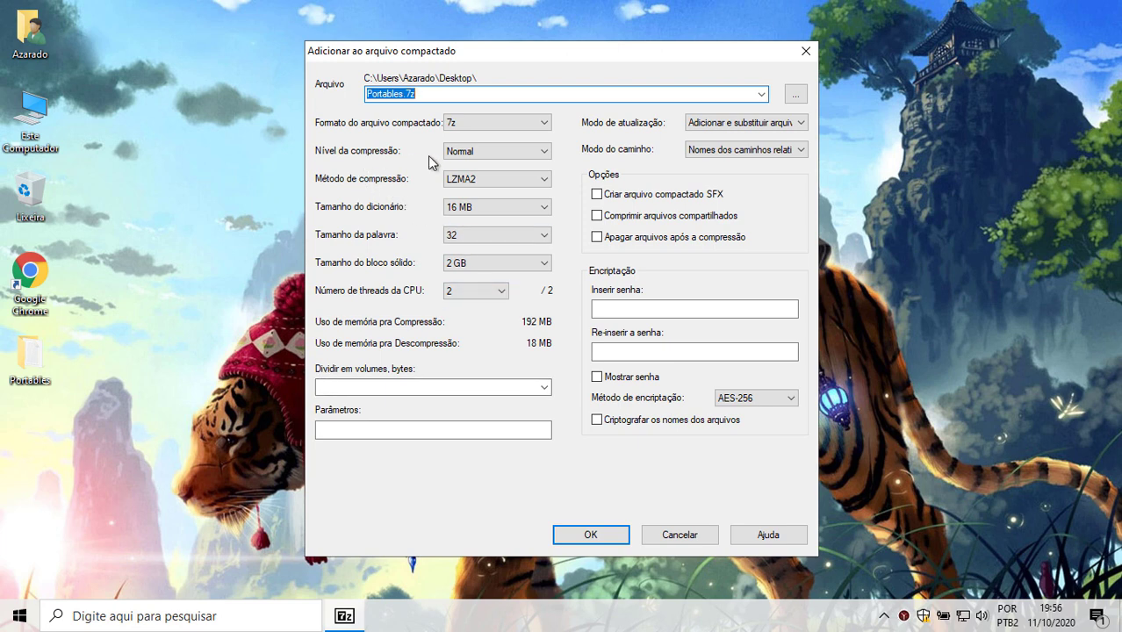
pyautogui.click(480, 151)
pyautogui.click(480, 221)
# Split the 7z archive into 100M volumes and start the compression.
pyautogui.click(386, 387)
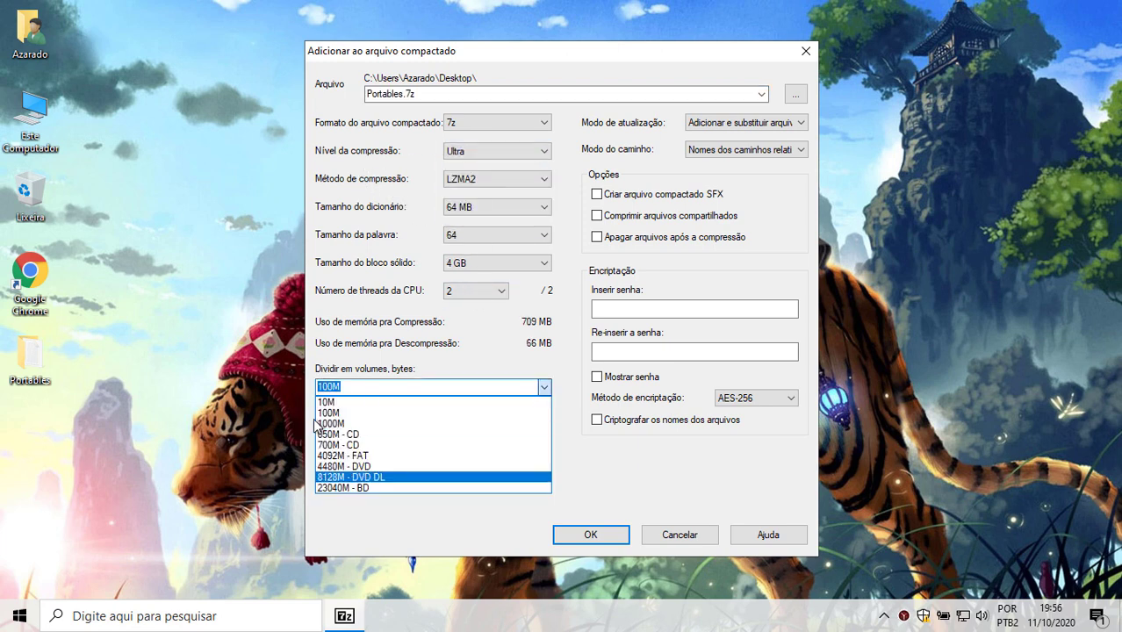
pyautogui.click(350, 387)
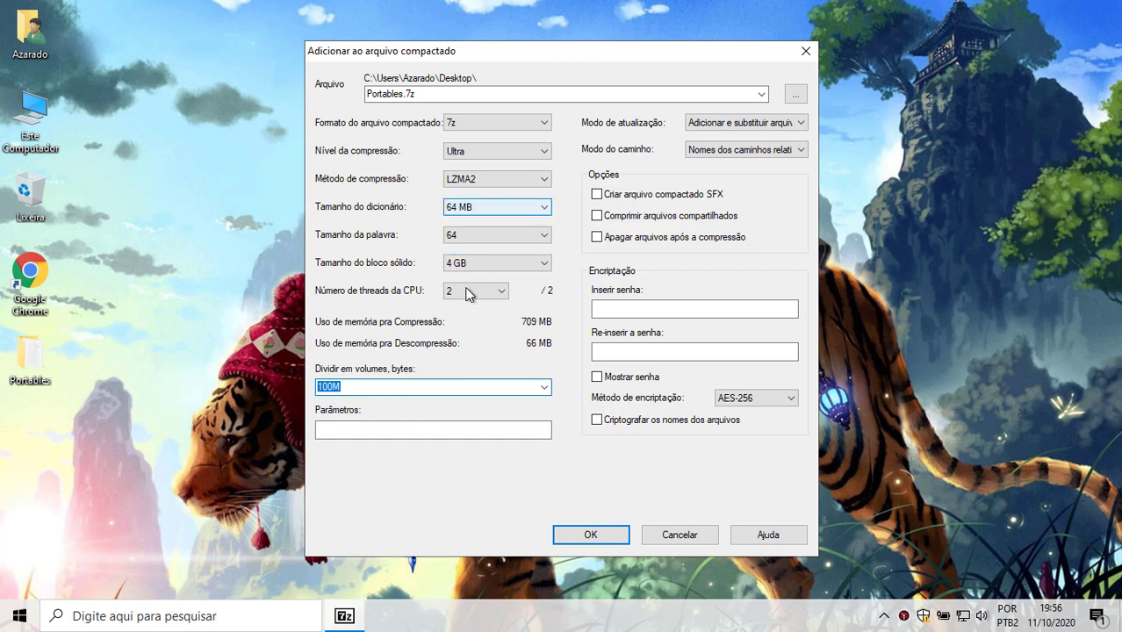
pyautogui.click(586, 535)
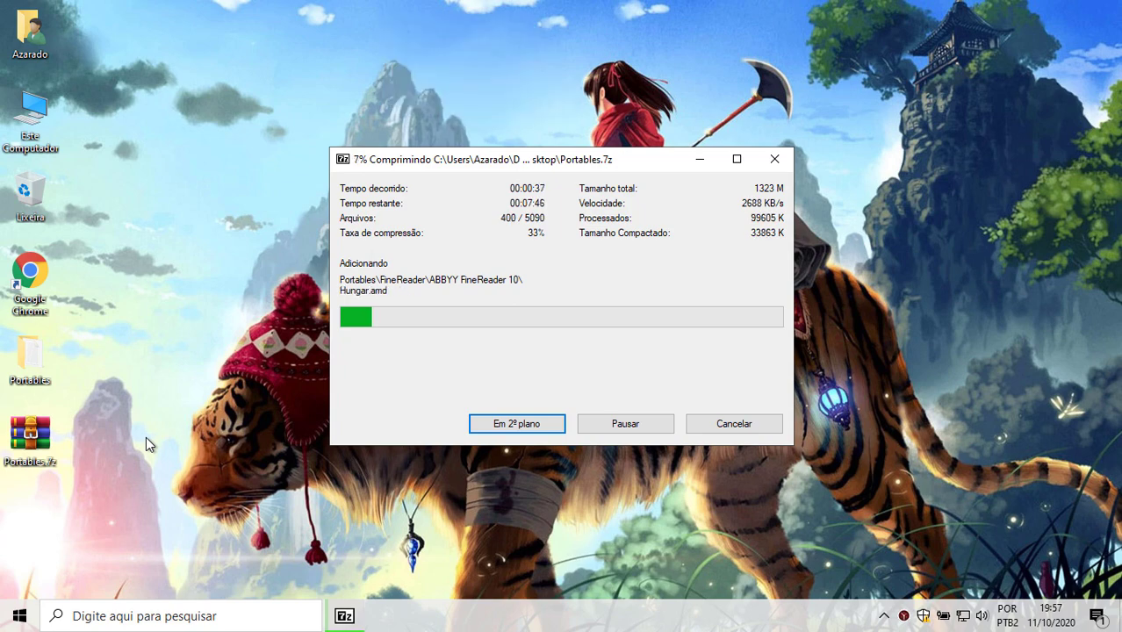
# Add a Google Chrome tile to Start beside the Azarado Bloqueio tile and open Chrome from it.
pyautogui.click(25, 612)
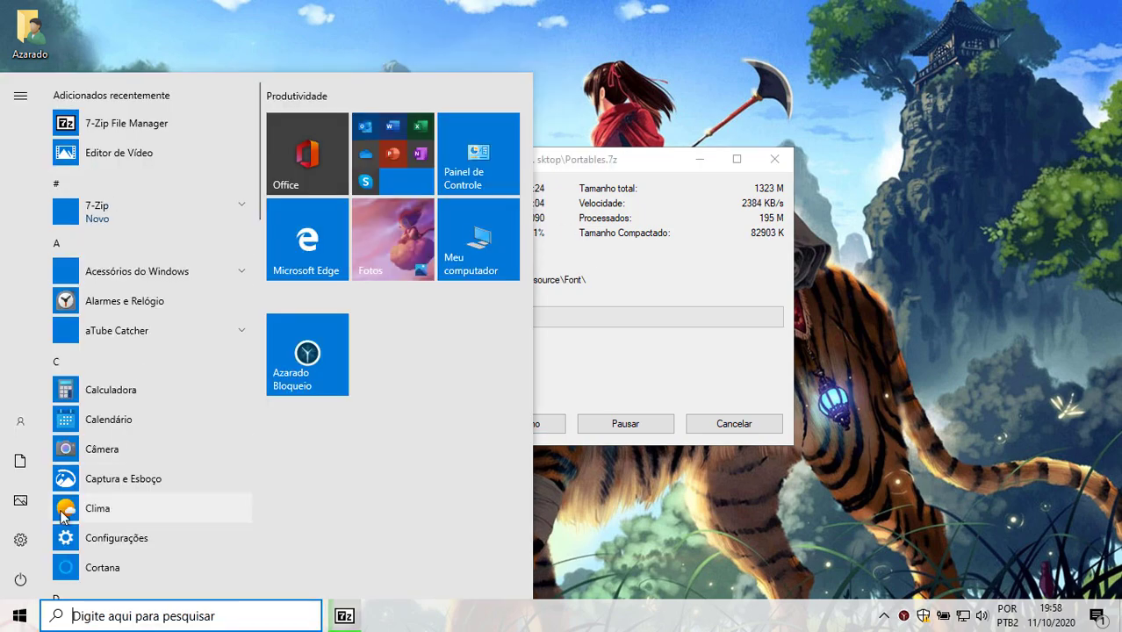
pyautogui.scroll(-5, 61, 518)
pyautogui.moveTo(130, 458); pyautogui.dragTo(393, 354)
pyautogui.press('super')
pyautogui.press('super')
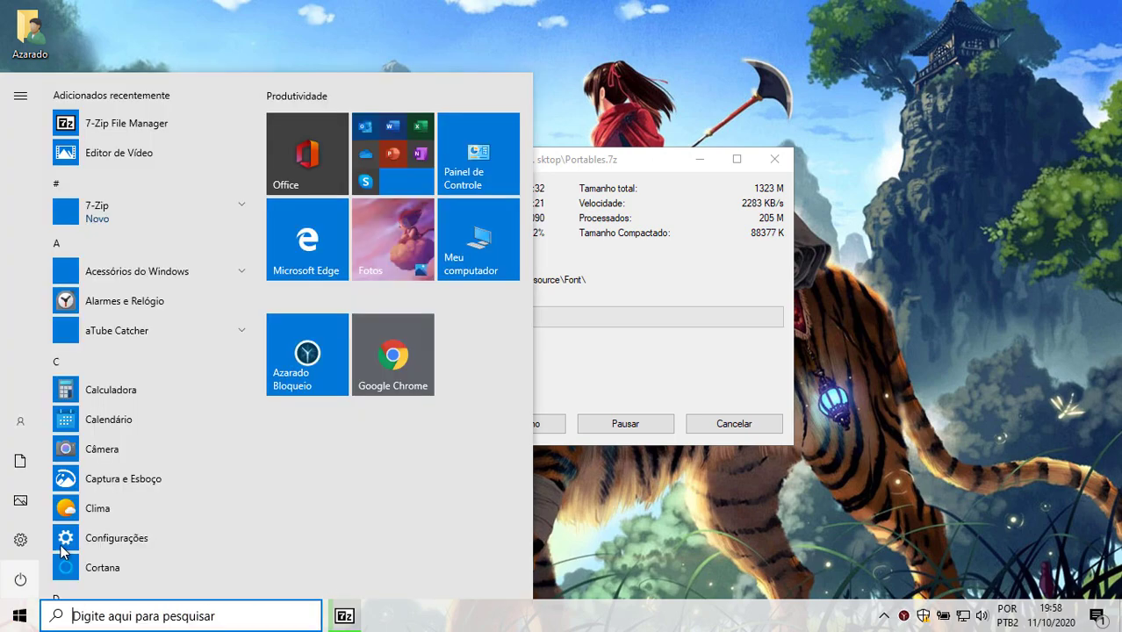
pyautogui.click(394, 351)
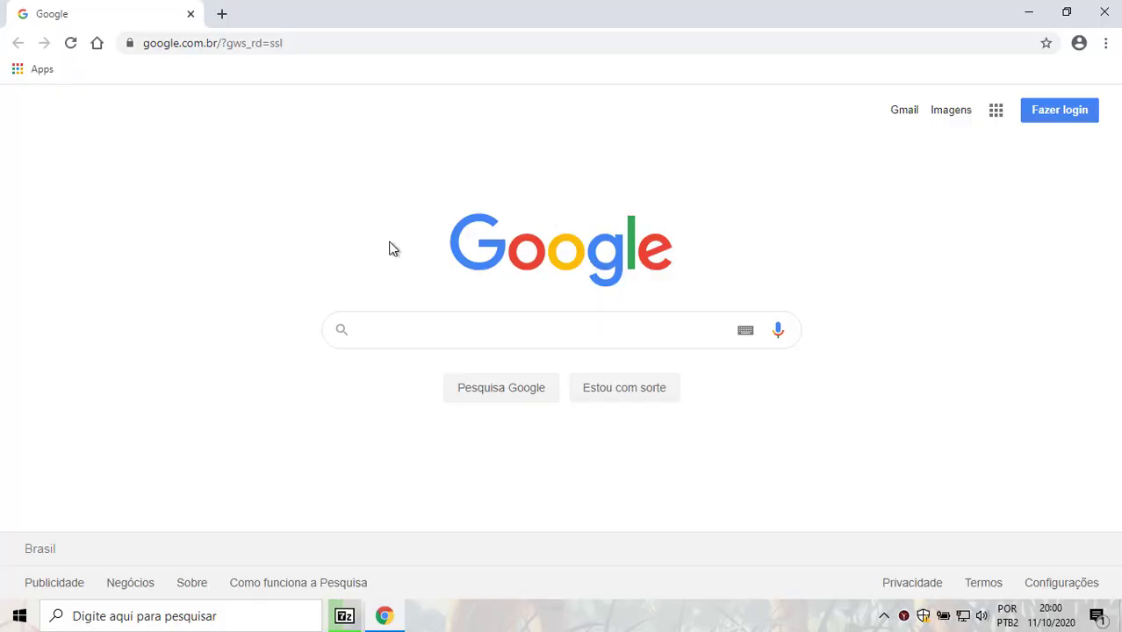
pyautogui.doubleClick(563, 193)
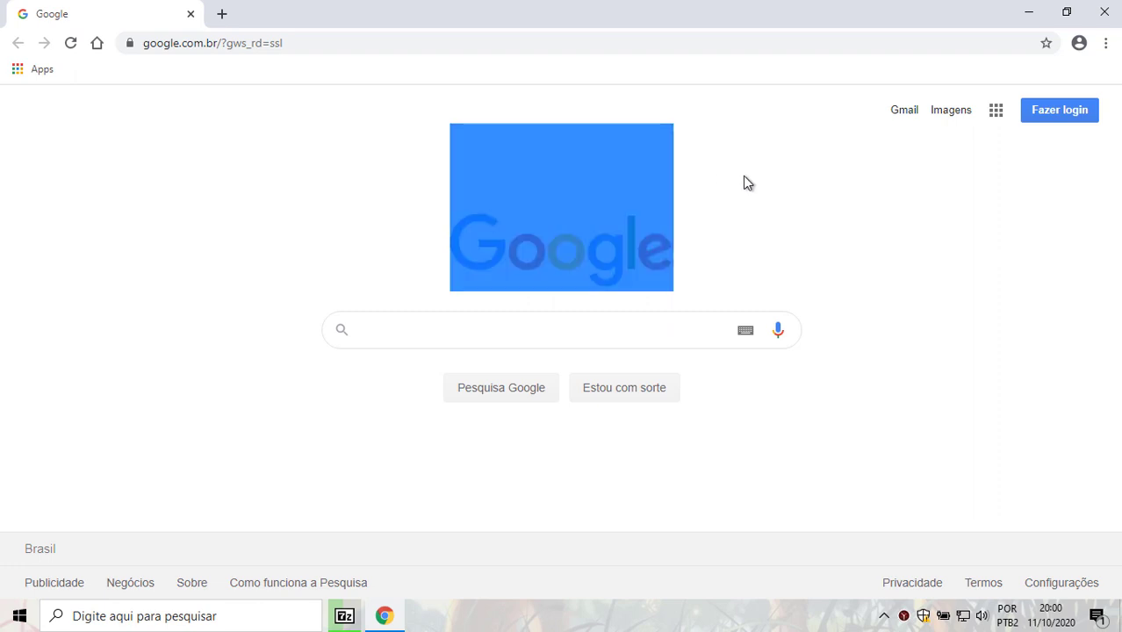
pyautogui.click(749, 236)
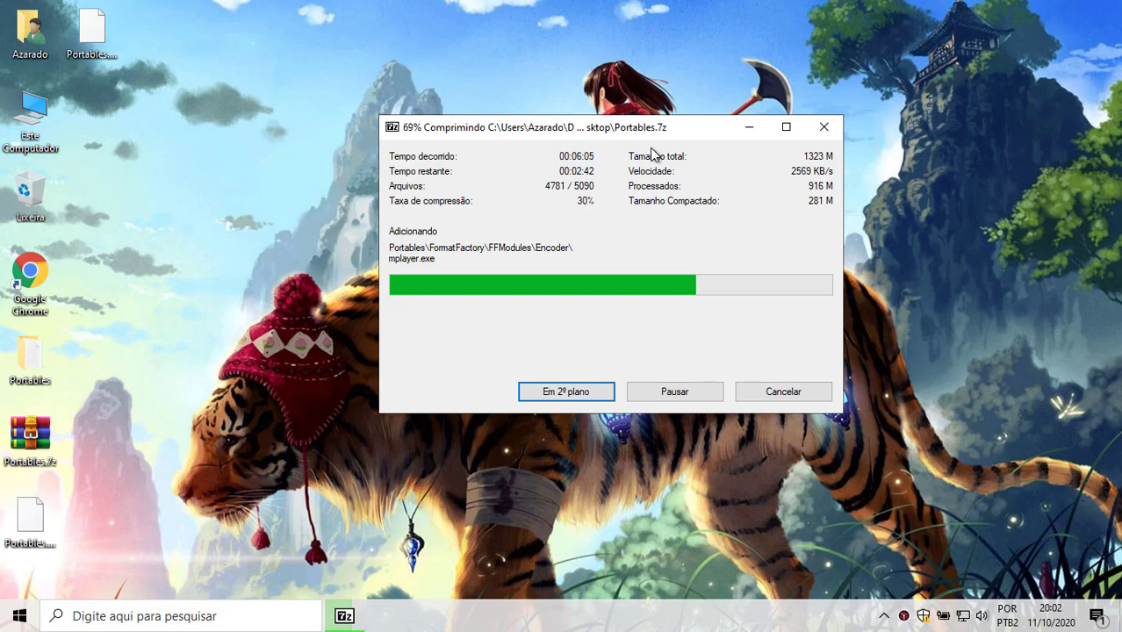
# Open Chrome, search Google for azarado, and open the channel's programs blog.
pyautogui.doubleClick(30, 274)
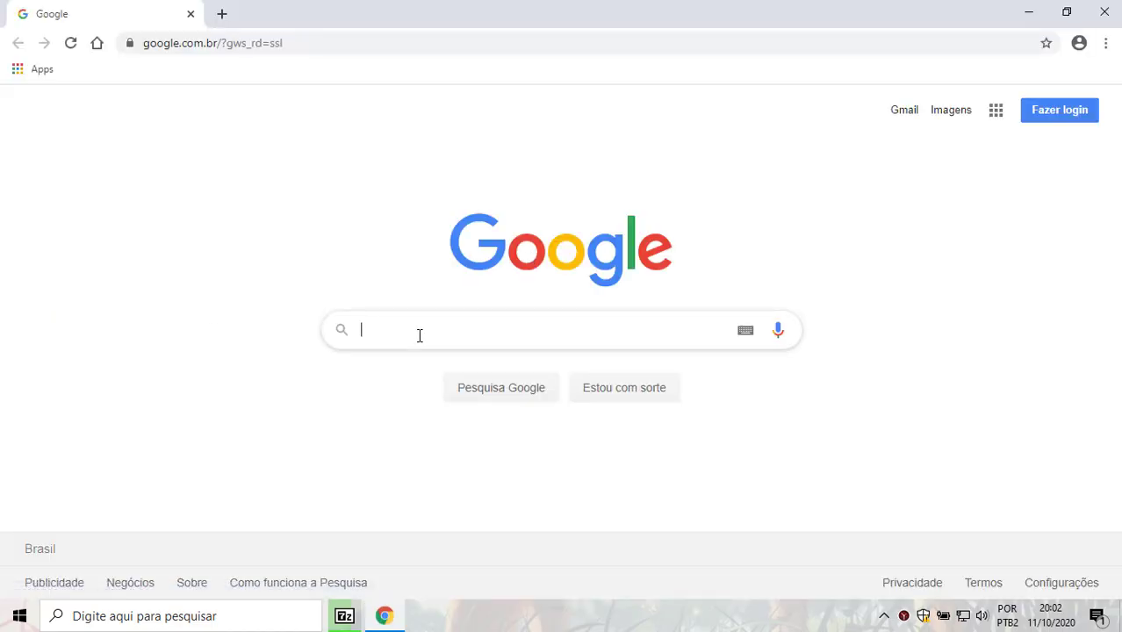
pyautogui.write('azarado')
pyautogui.press('Return')
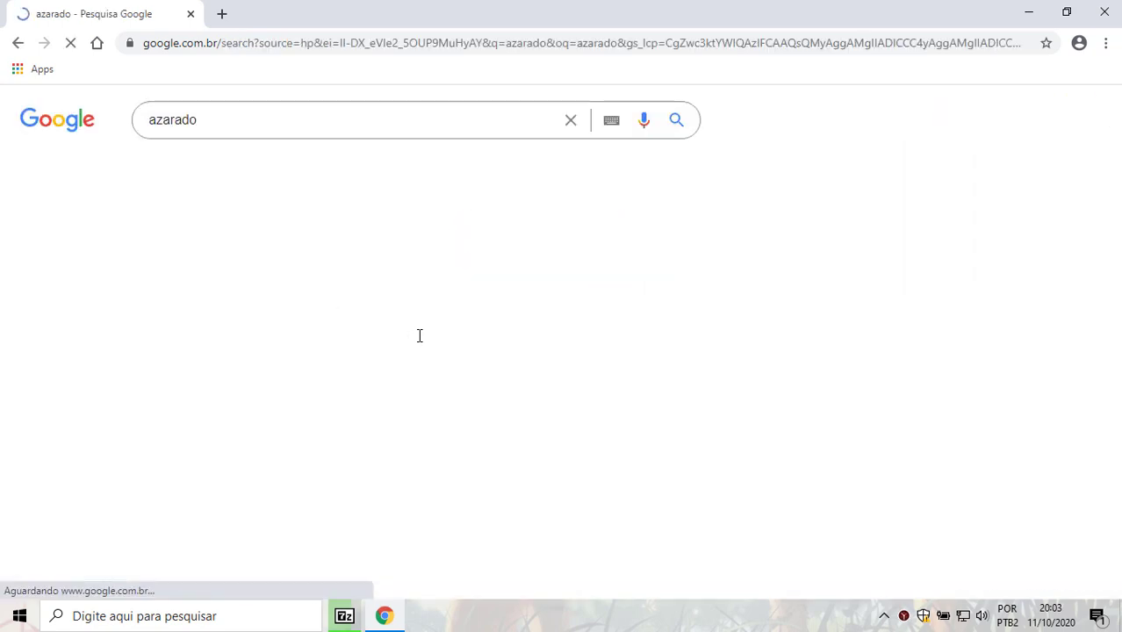
pyautogui.click(290, 254)
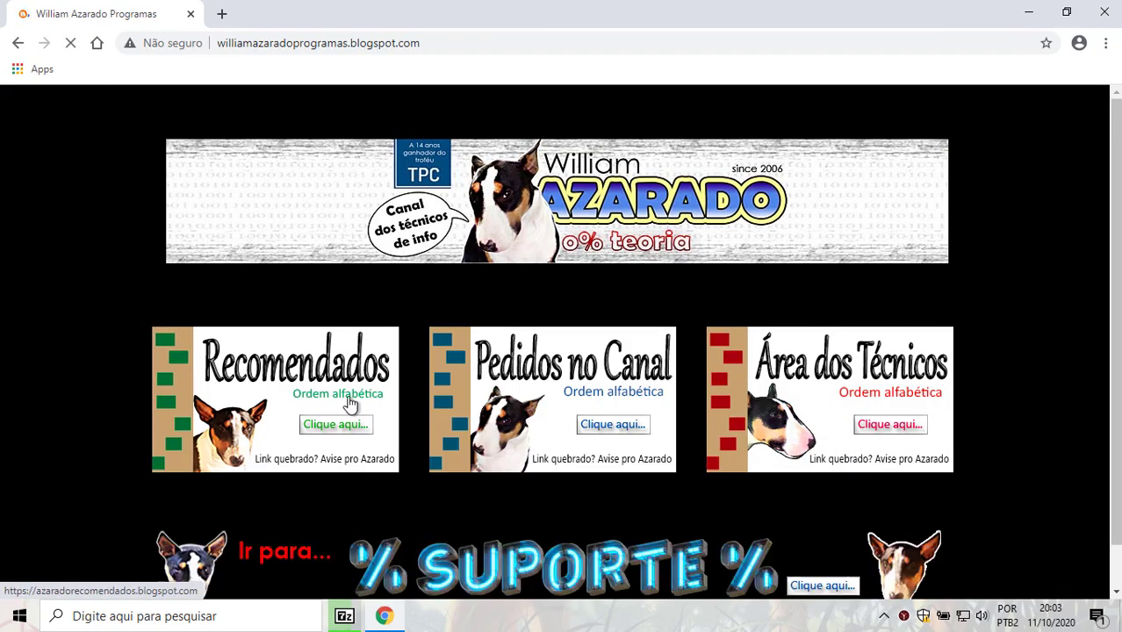
# Open the blog's Recomendados page and look through the listed programs for the 7ZIP and WINRAR downloads.
pyautogui.click(350, 403)
pyautogui.scroll(-1, 387, 368)
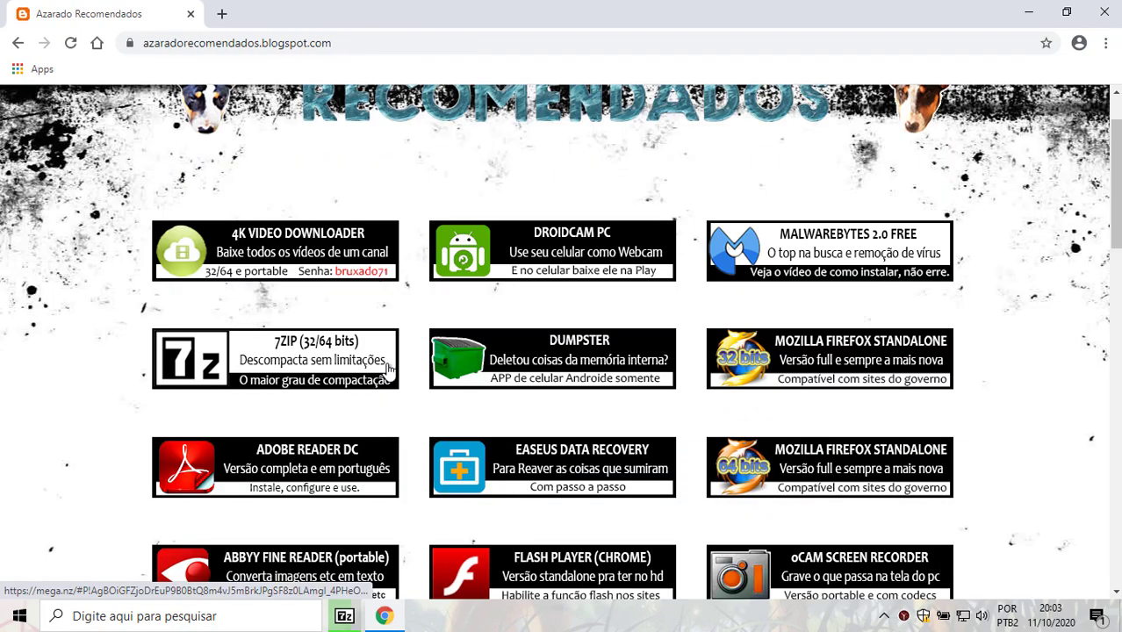
pyautogui.scroll(-13, 642, 358)
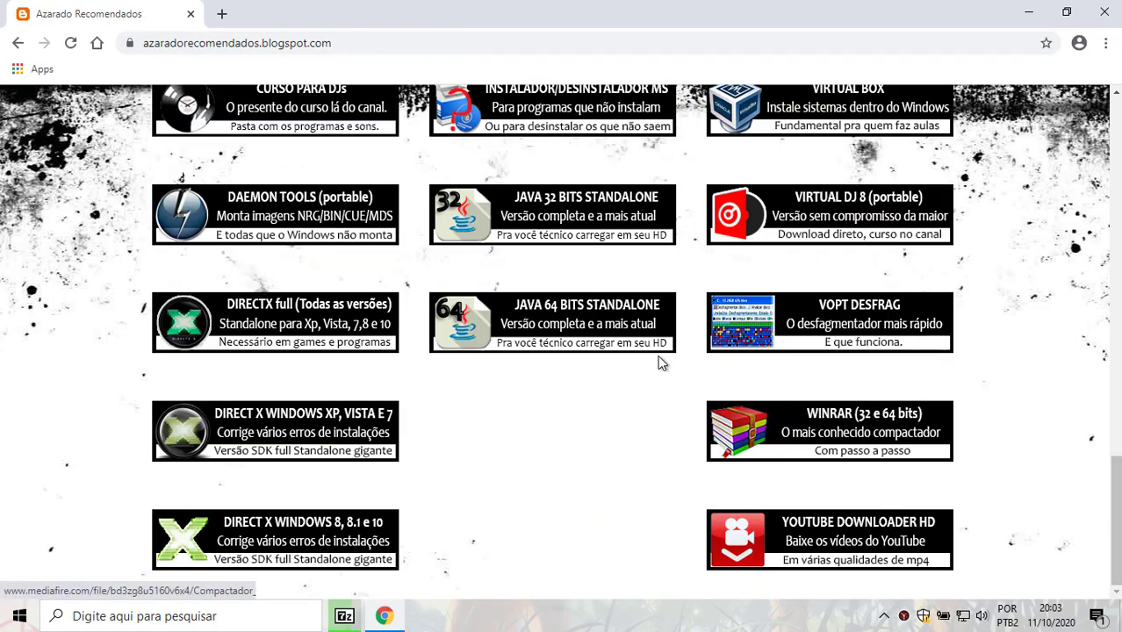
pyautogui.scroll(14, 661, 363)
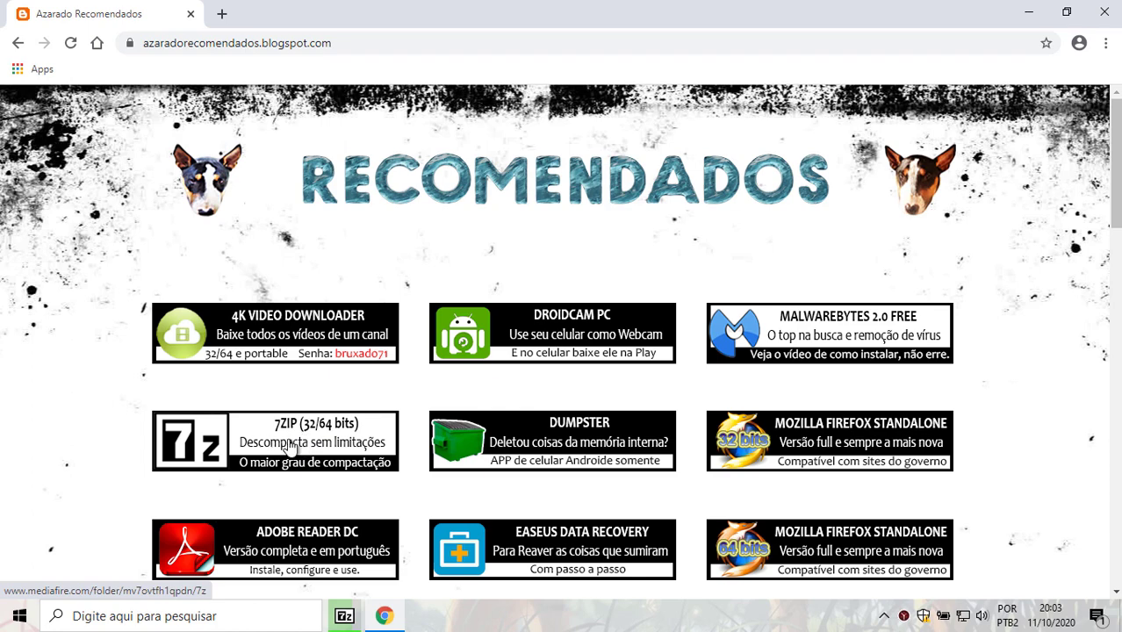
# Return to the blog's main page, go to its support page, and open the shared folder of wallpapers used in the videos.
pyautogui.click(17, 42)
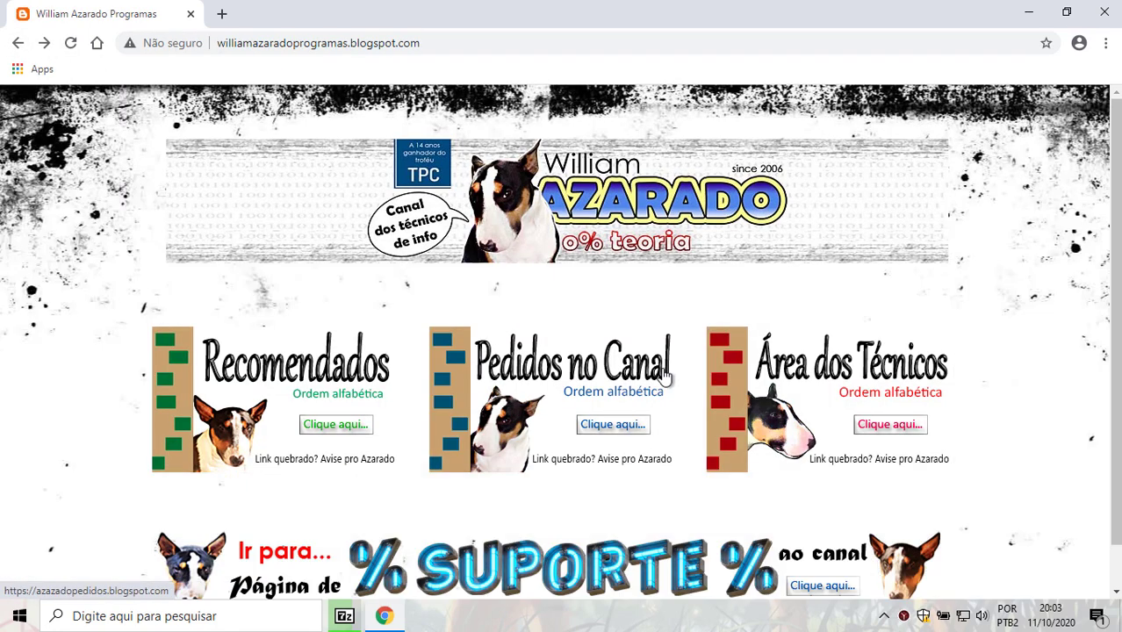
pyautogui.scroll(-1, 654, 413)
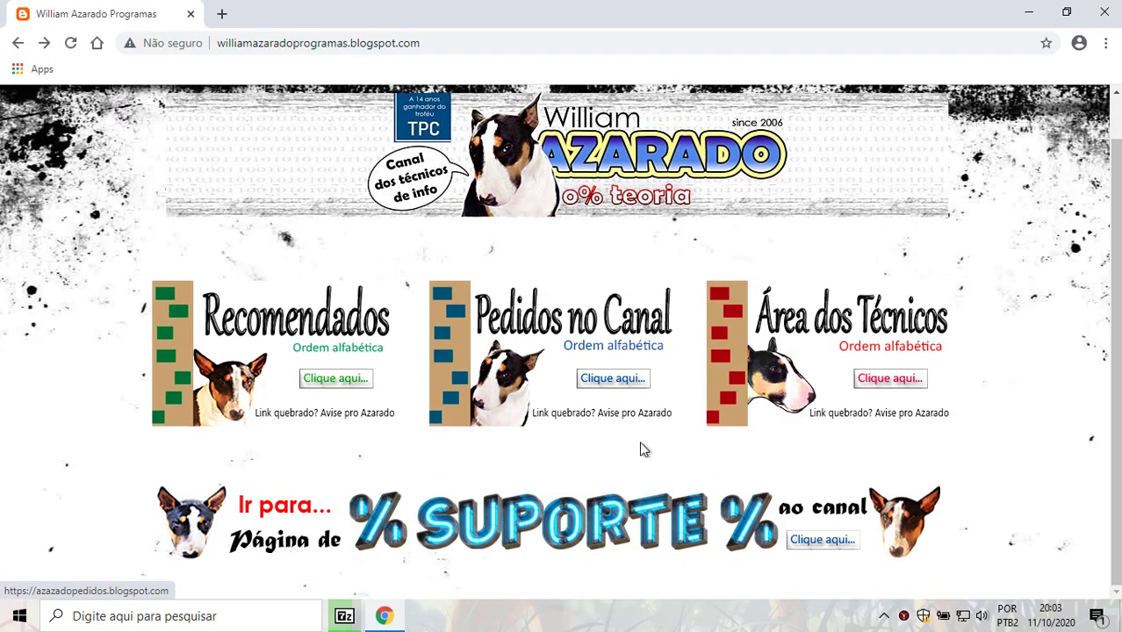
pyautogui.click(542, 487)
pyautogui.scroll(-10, 541, 470)
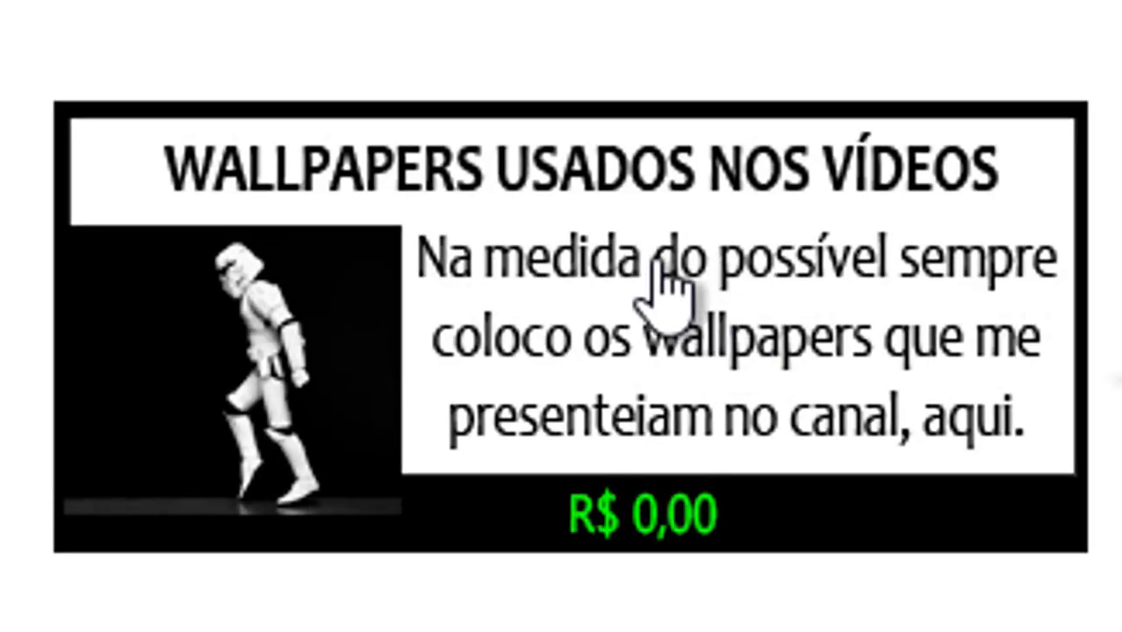
pyautogui.click(857, 500)
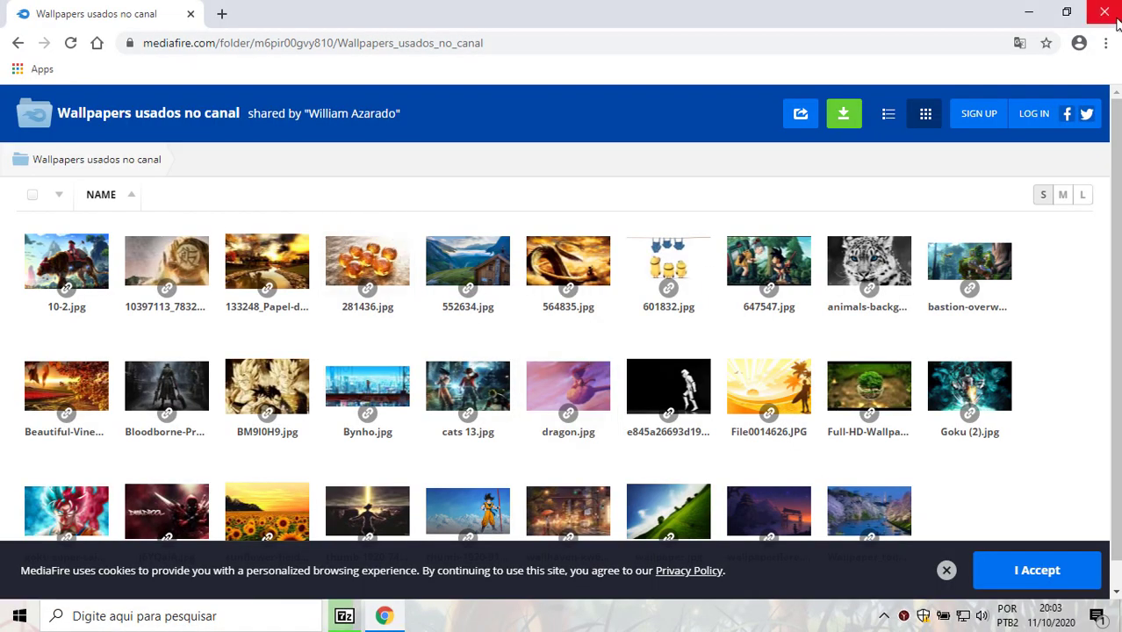
# Create a new folder on the desktop with the default name Nova pasta and move the Portables.7z parts into it.
pyautogui.rightClick(140, 233)
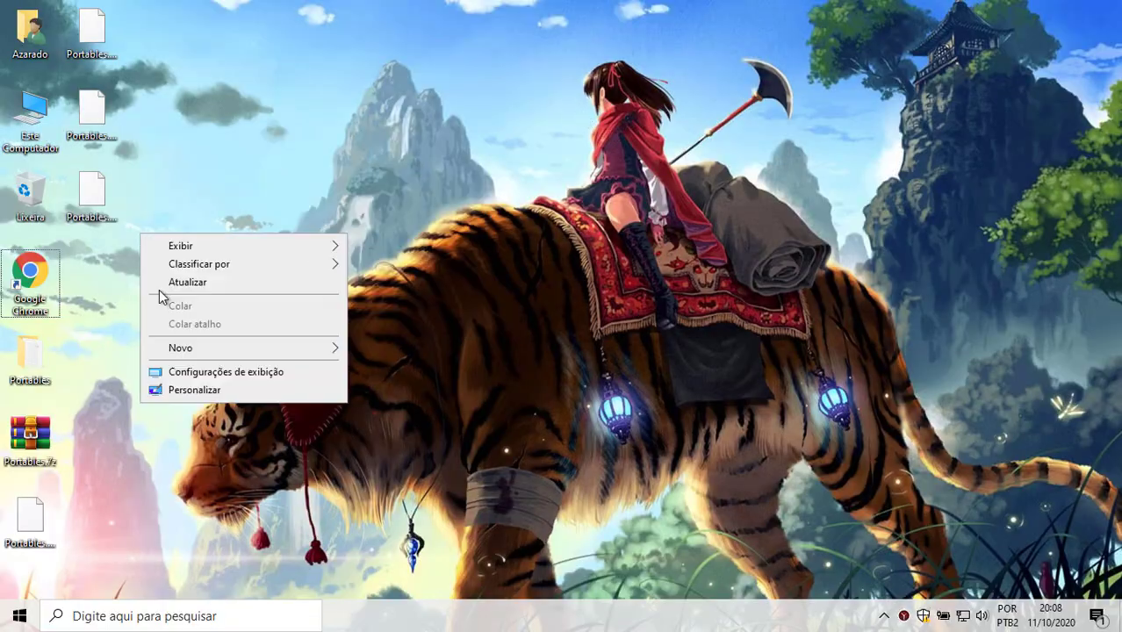
pyautogui.click(386, 349)
pyautogui.click(101, 244)
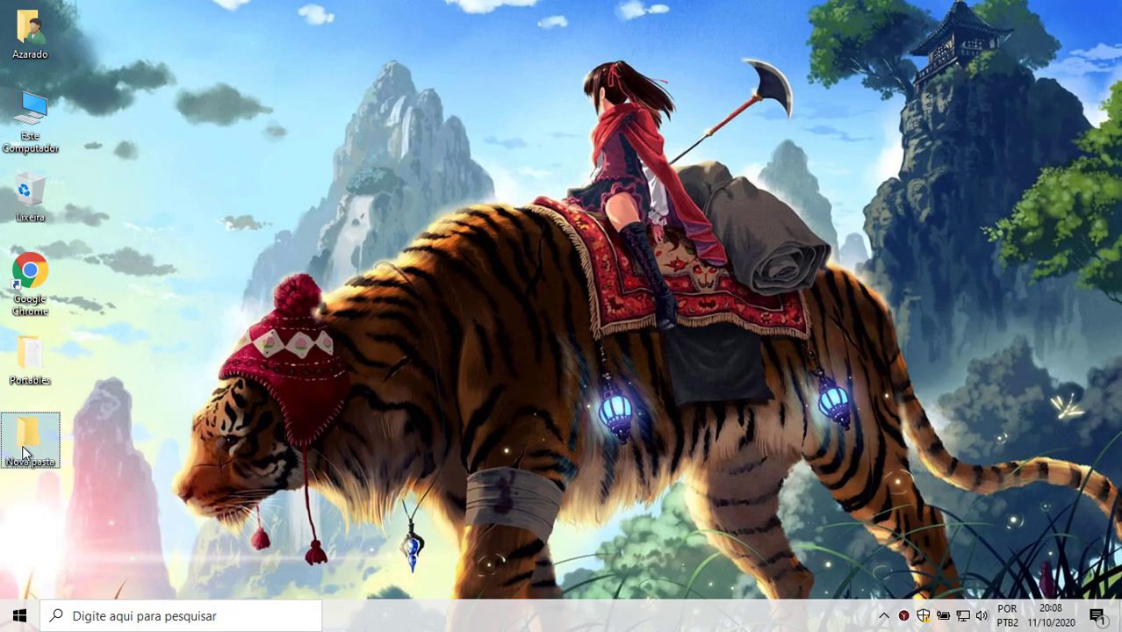
# Open the Nova pasta folder and select all the Portables.7z parts to check their names and combined size.
pyautogui.doubleClick(25, 444)
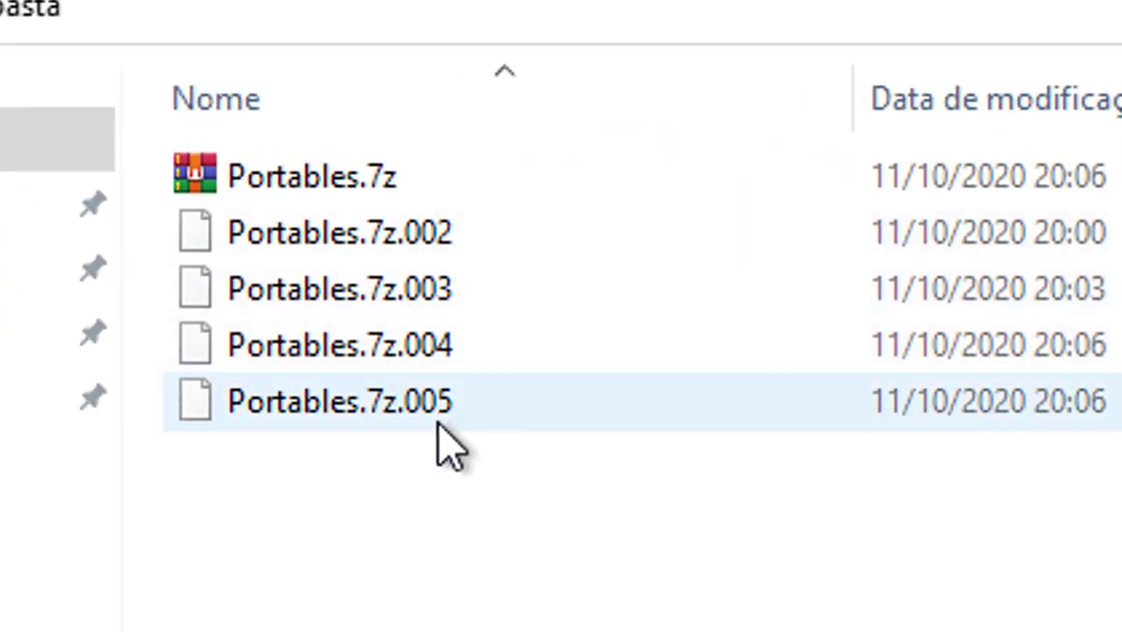
pyautogui.moveTo(638, 261); pyautogui.dragTo(656, 128)
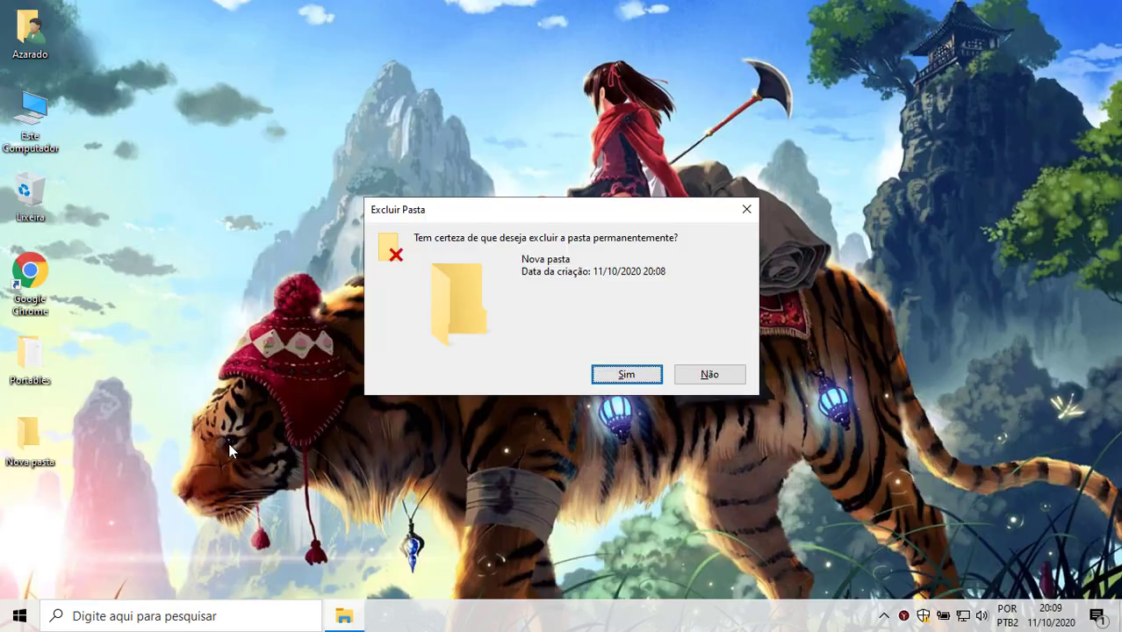
# Permanently delete the Nova pasta folder from the desktop and open the Portables folder.
pyautogui.press('Return')
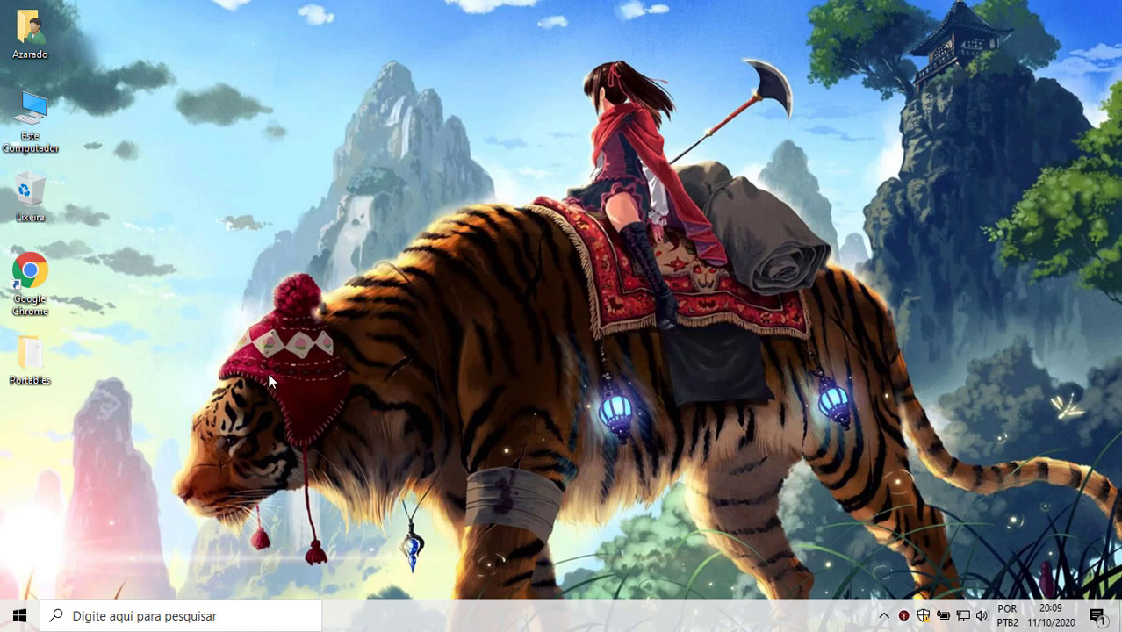
pyautogui.doubleClick(31, 360)
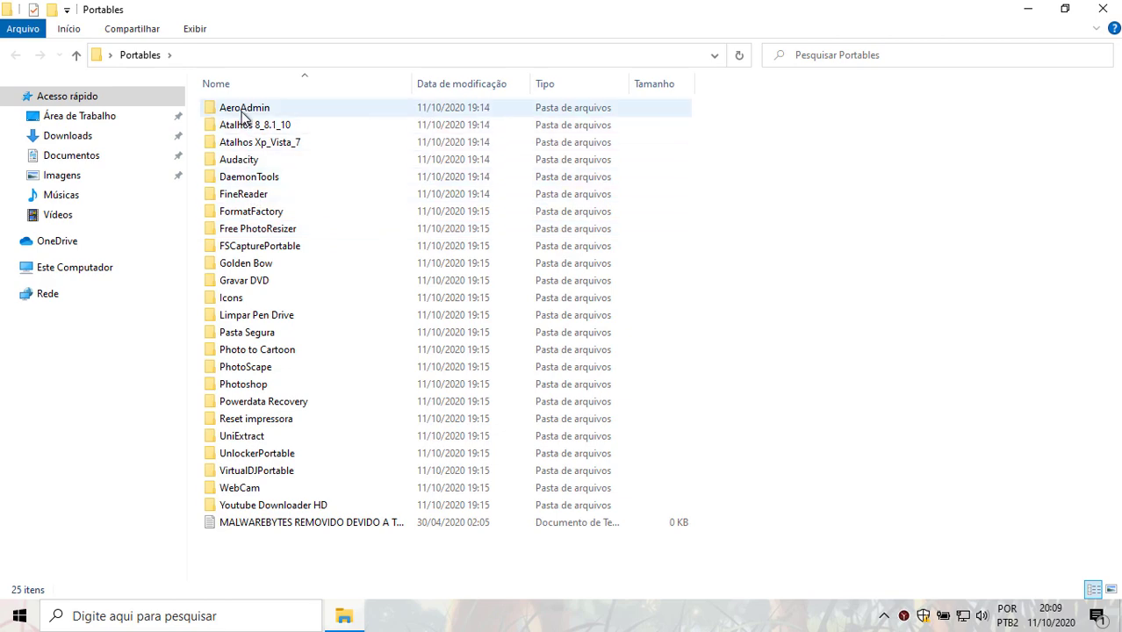
# Enable the SFX archive option for the AeroAdmin folder in 7-Zip, and dismiss the dialog without compressing.
pyautogui.rightClick(243, 108)
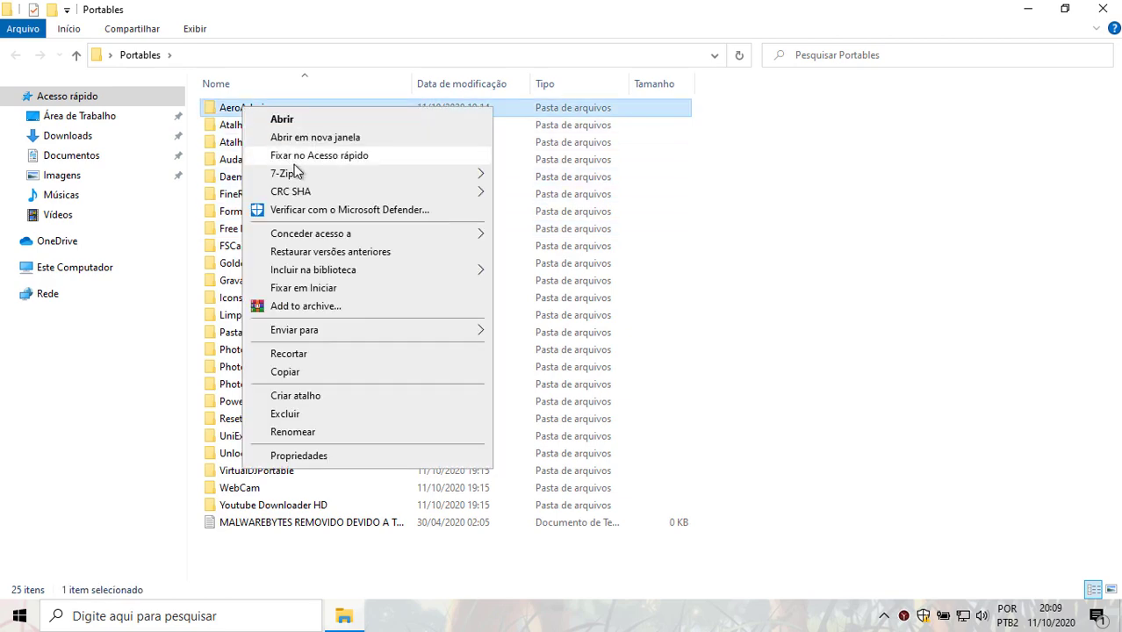
pyautogui.moveTo(291, 173)
pyautogui.click(571, 178)
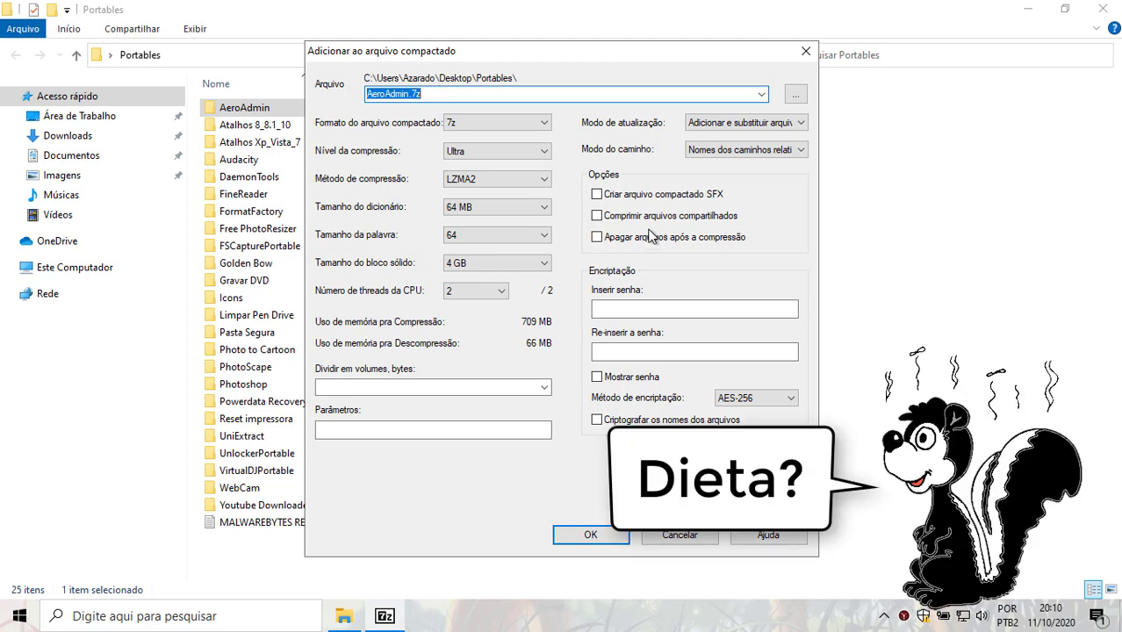
pyautogui.click(610, 197)
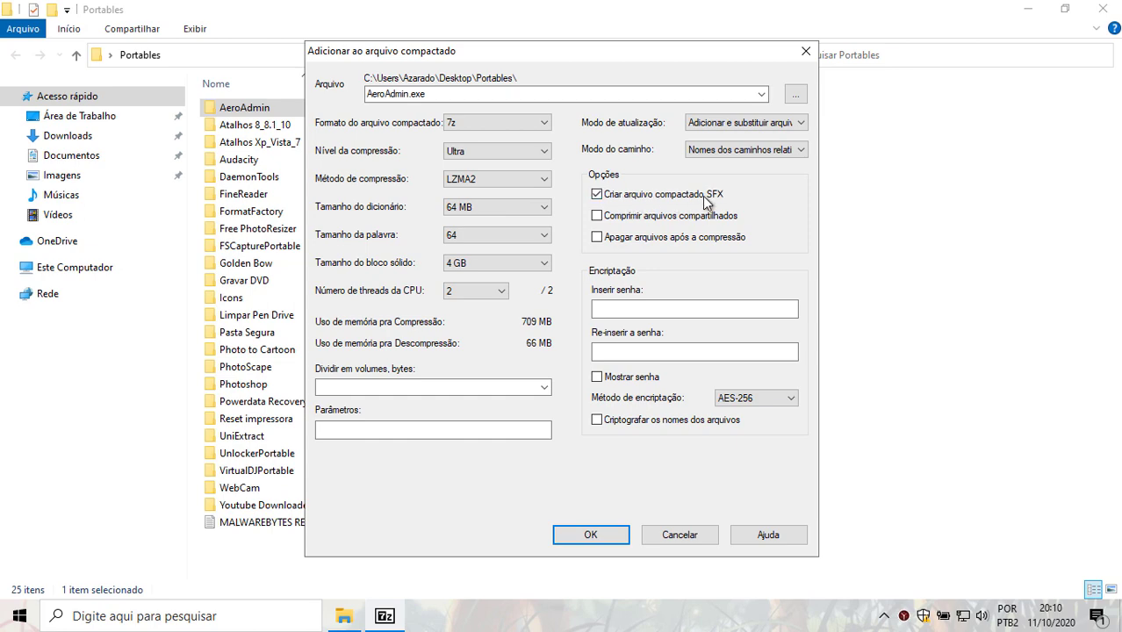
pyautogui.click(806, 51)
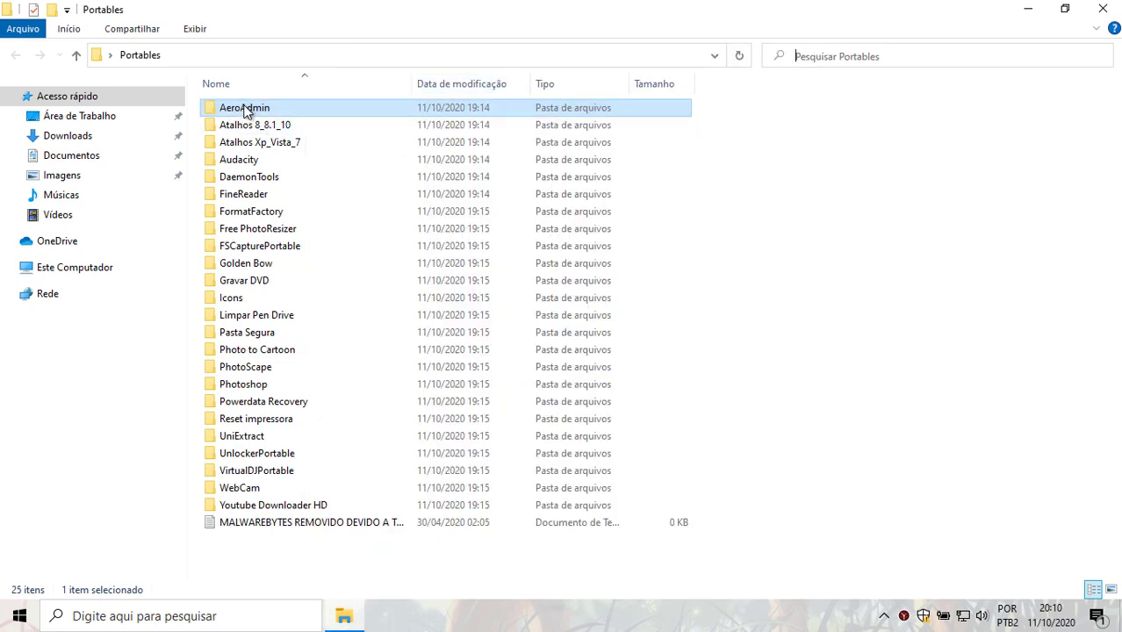
# Compress the AeroAdmin folder with WinRAR into a self-extracting RAR archive named AeroAdmin.exe.
pyautogui.rightClick(250, 108)
pyautogui.click(294, 305)
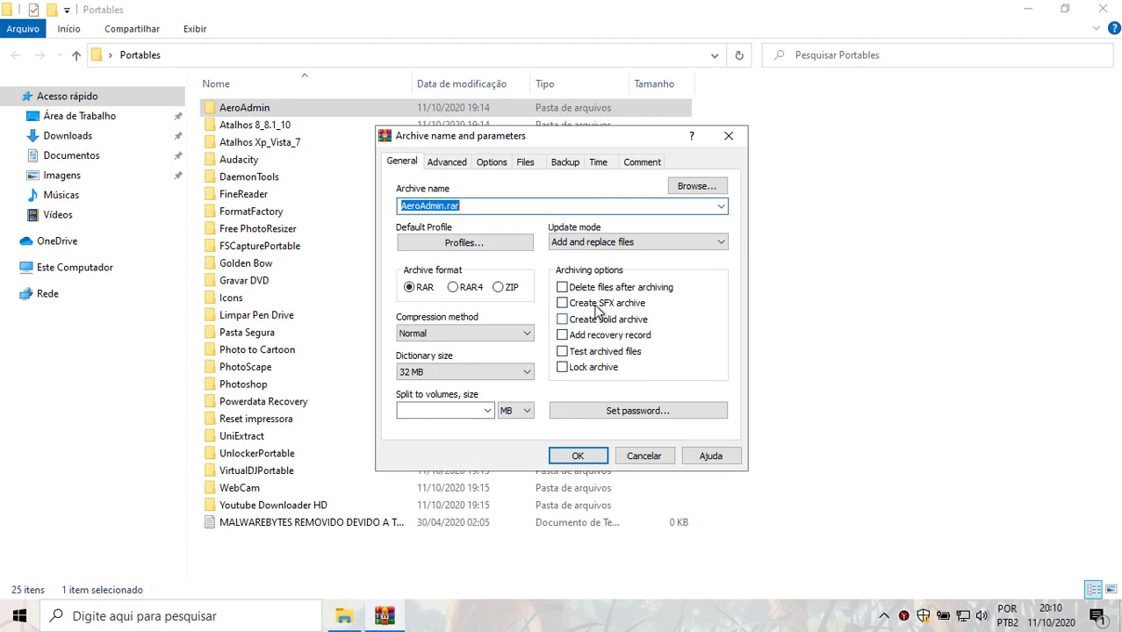
pyautogui.click(599, 304)
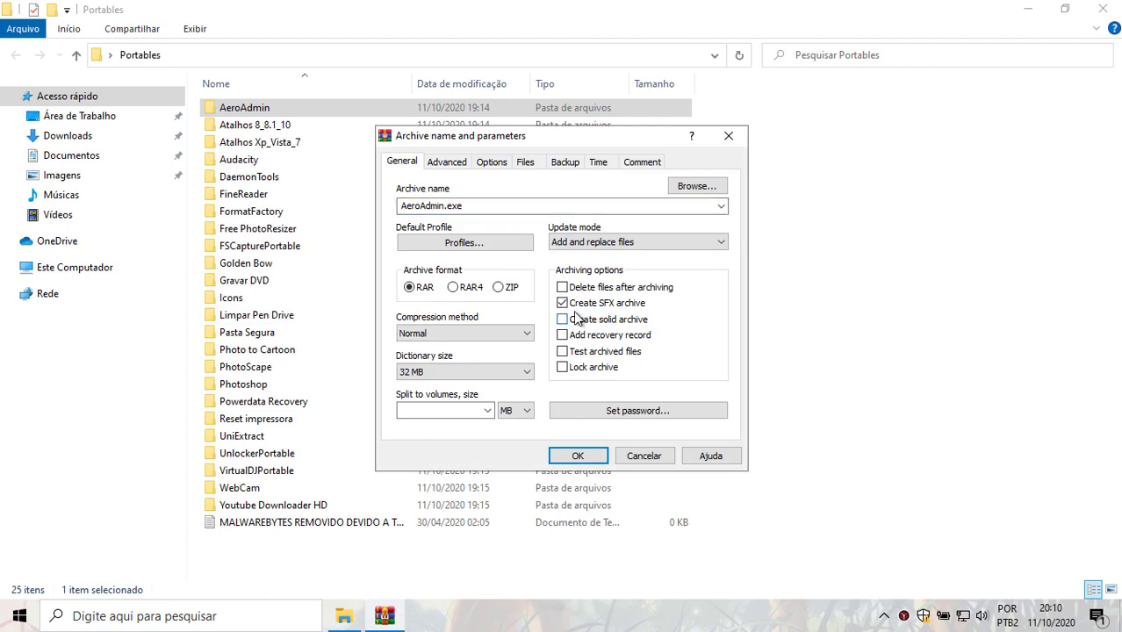
pyautogui.click(576, 456)
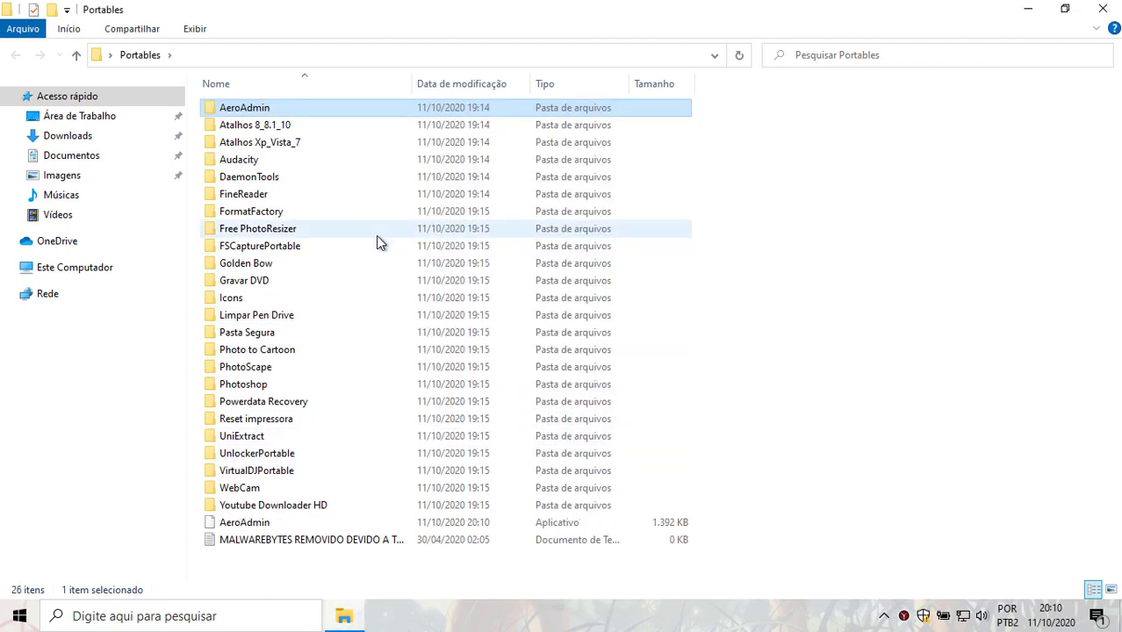
# Move the AeroAdmin self-extracting archive from the Portables folder to the desktop.
pyautogui.rightClick(241, 512)
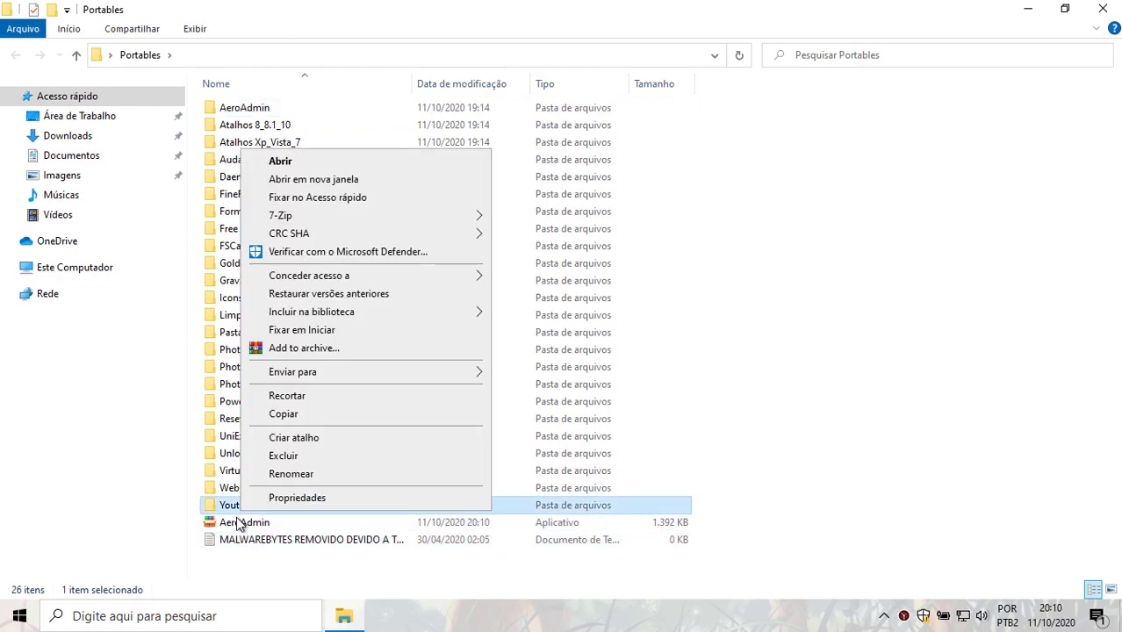
pyautogui.click(238, 524)
pyautogui.rightClick(235, 518)
pyautogui.click(285, 417)
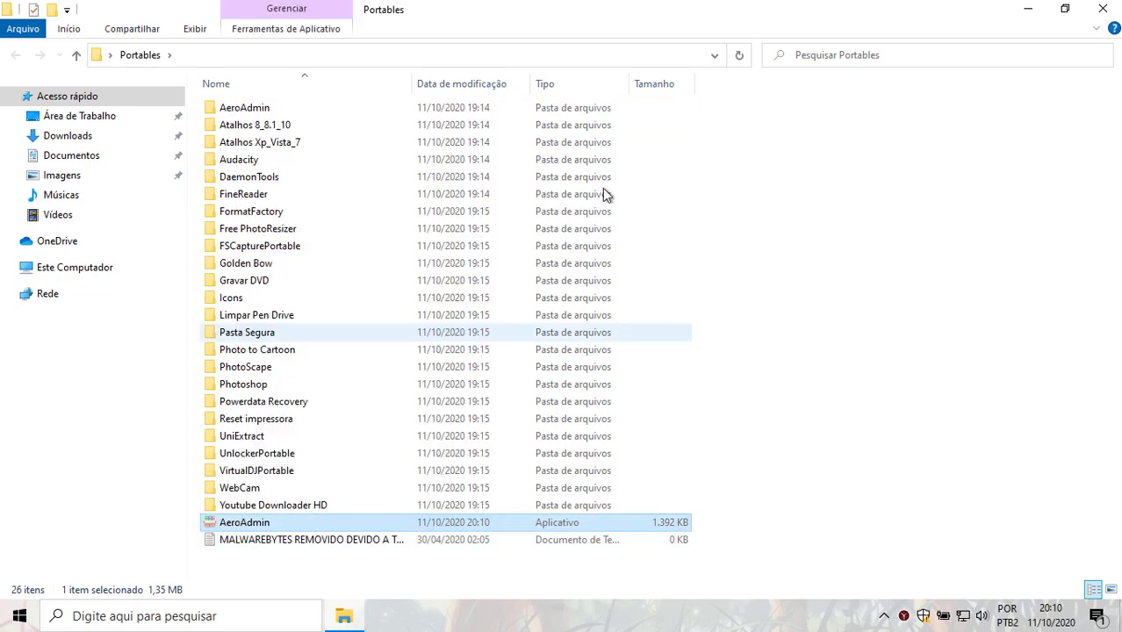
pyautogui.click(1096, 19)
pyautogui.rightClick(892, 92)
pyautogui.click(948, 164)
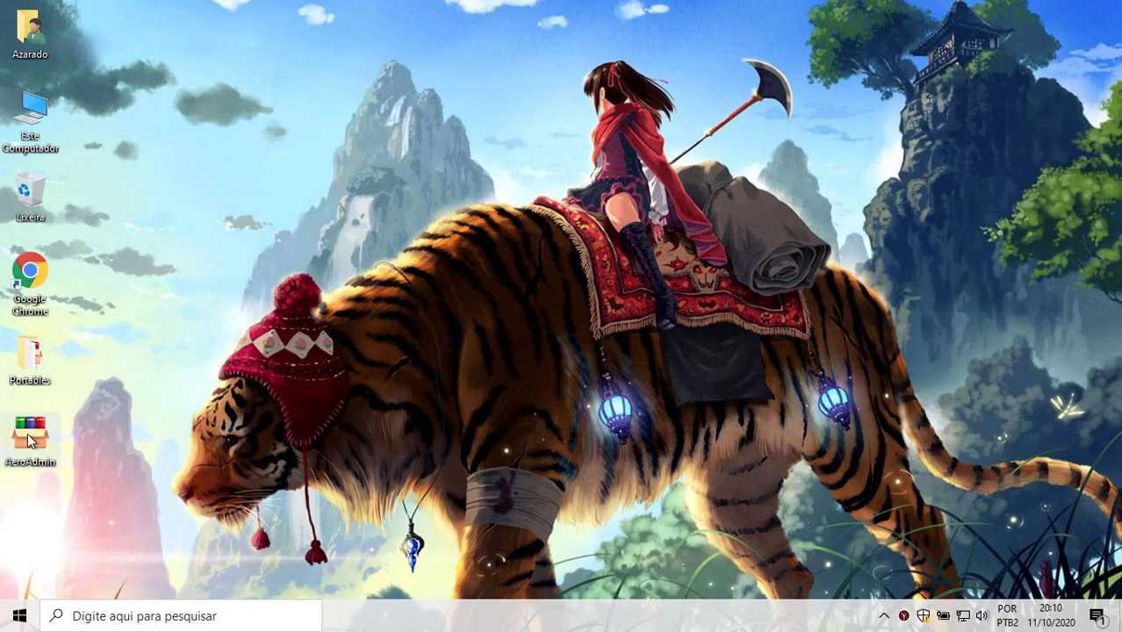
# Run the AeroAdmin self-extracting archive and extract its contents to the Desktop folder.
pyautogui.doubleClick(27, 433)
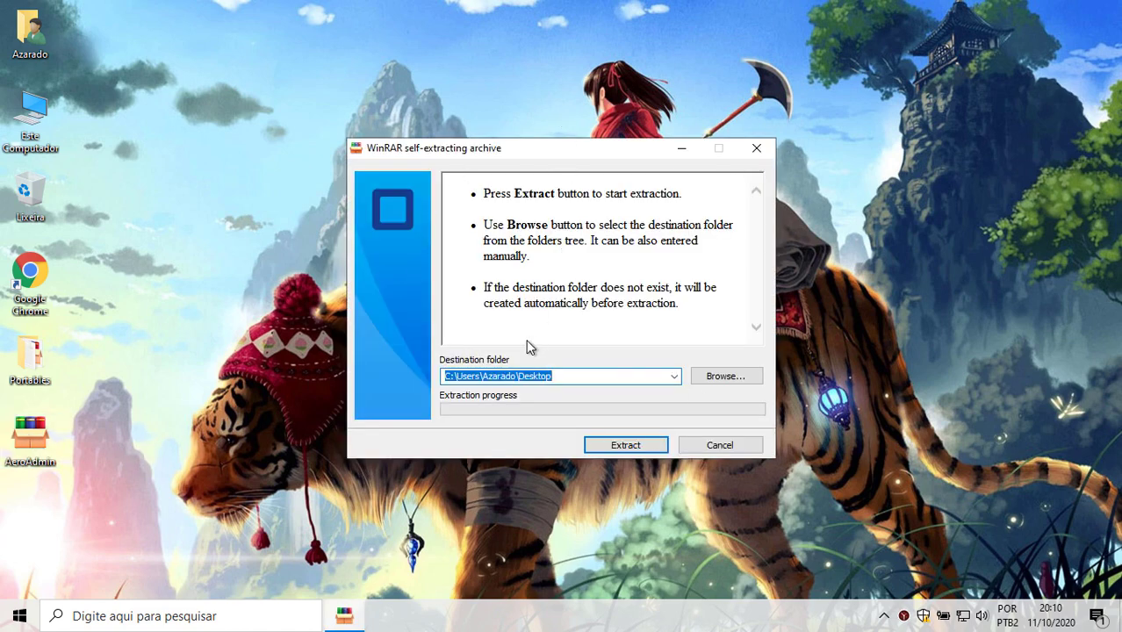
pyautogui.click(625, 445)
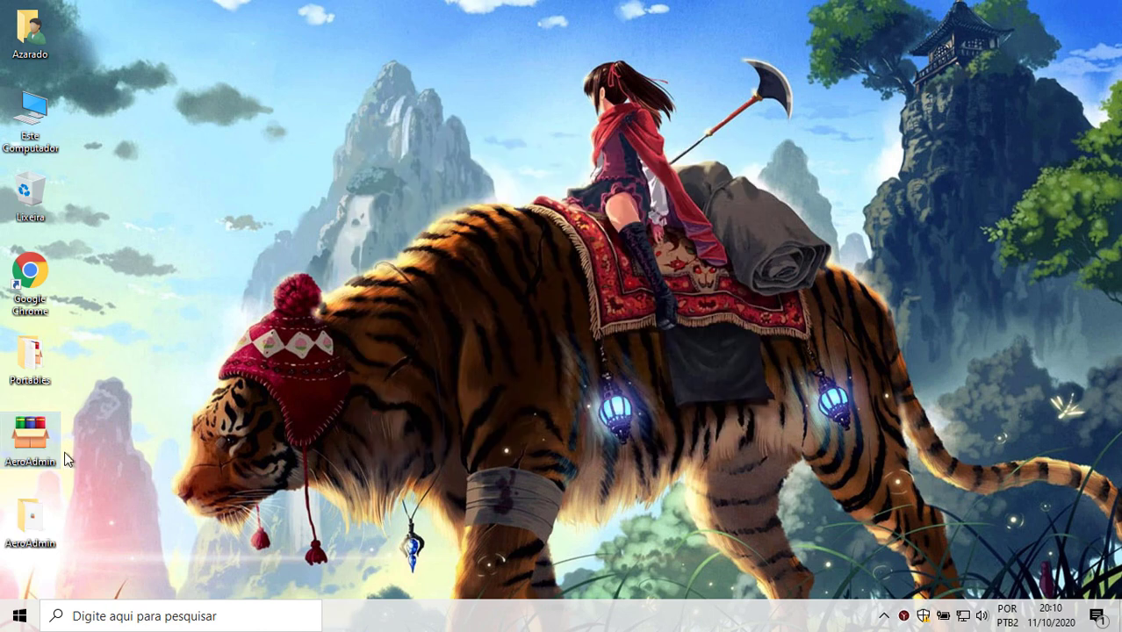
pyautogui.moveTo(186, 122); pyautogui.dragTo(406, 498)
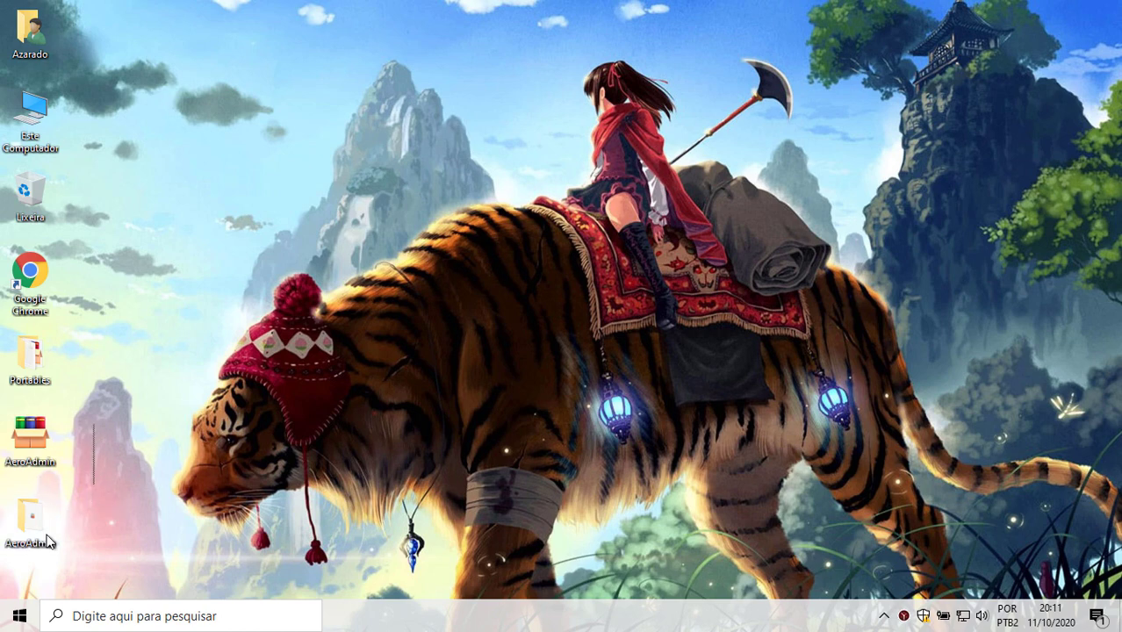
# Delete the AeroAdmin self-extracting archive and the extracted AeroAdmin folder from the desktop.
pyautogui.moveTo(48, 542); pyautogui.dragTo(4, 561)
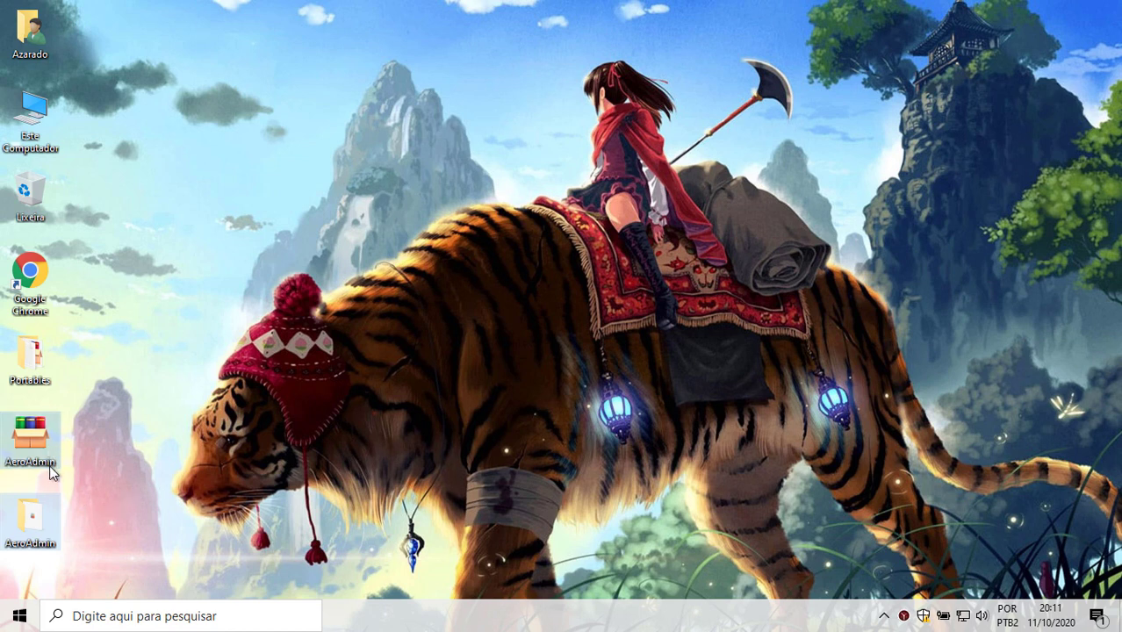
pyautogui.moveTo(107, 442); pyautogui.dragTo(25, 553)
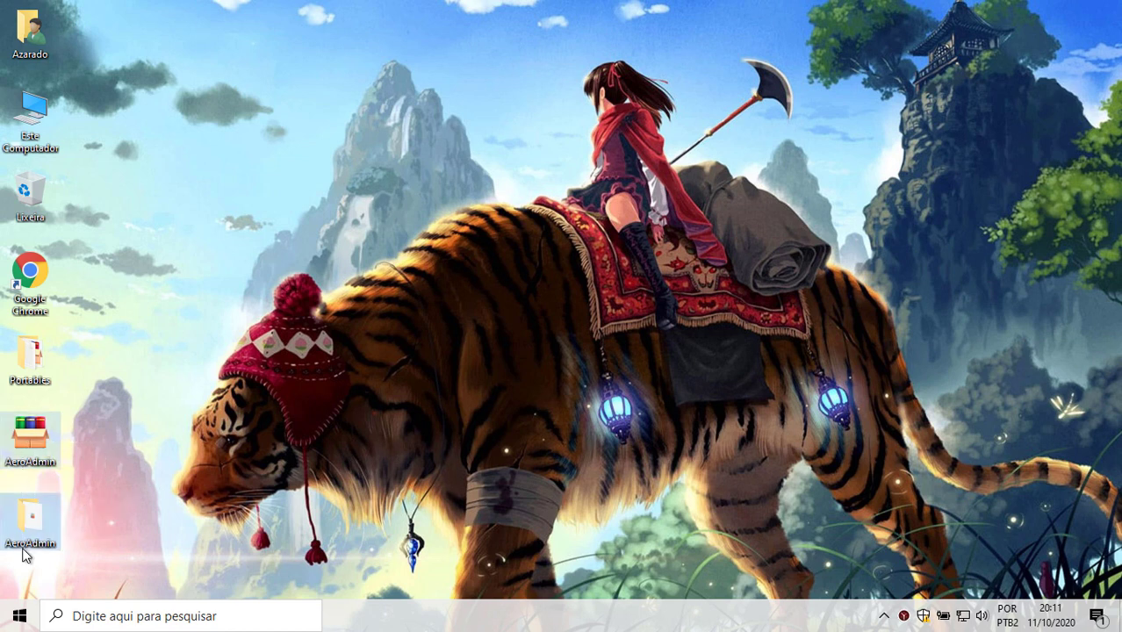
pyautogui.press('Delete')
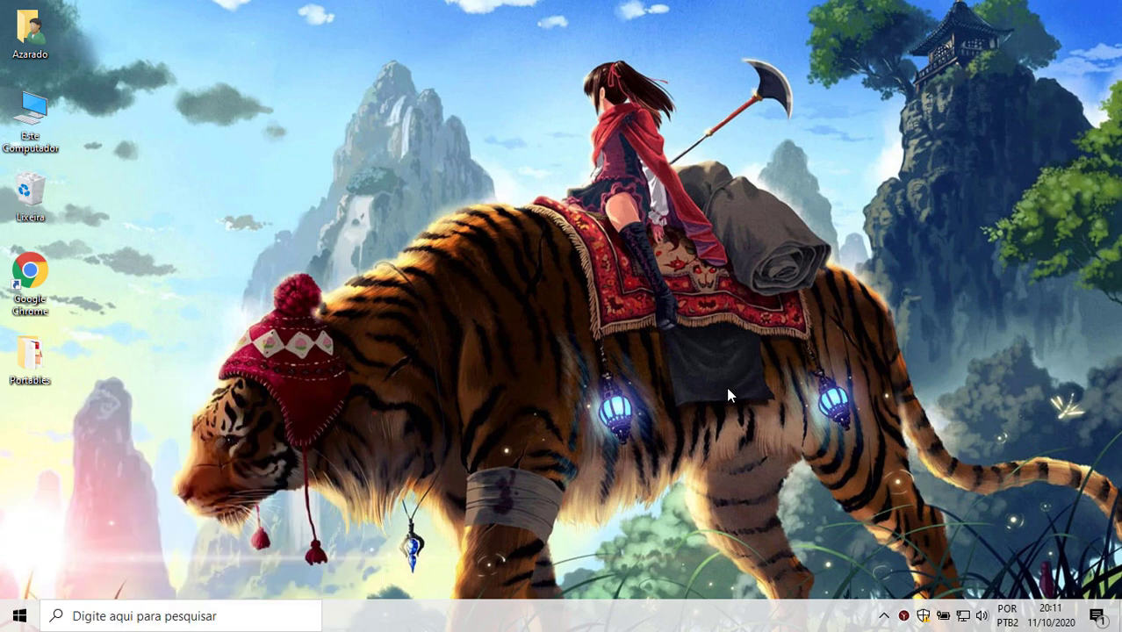
pyautogui.moveTo(544, 149); pyautogui.dragTo(707, 353)
pyautogui.moveTo(178, 104); pyautogui.dragTo(493, 518)
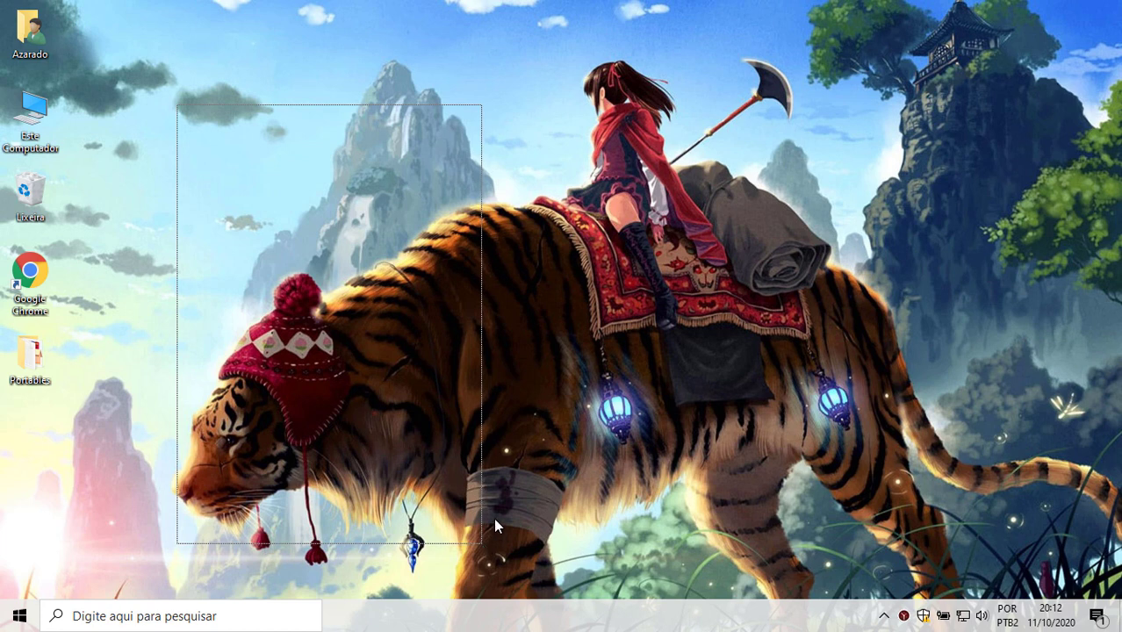
pyautogui.moveTo(617, 107); pyautogui.dragTo(819, 446)
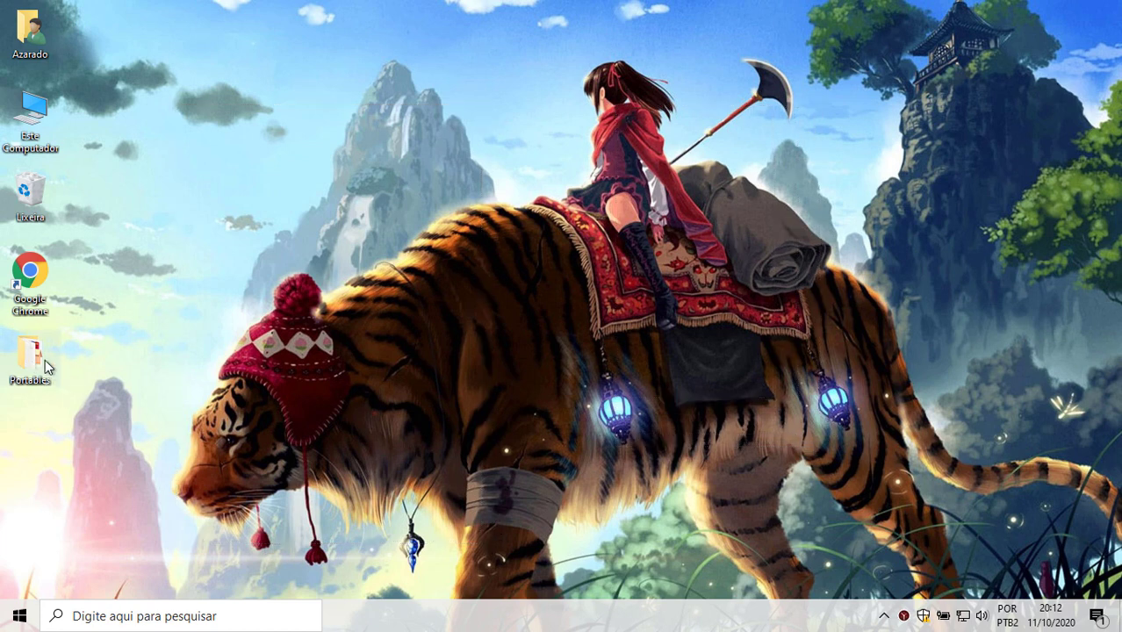
# Open the Portables folder to look over its subfolders, and close it again.
pyautogui.moveTo(49, 372)
pyautogui.doubleClick(30, 355)
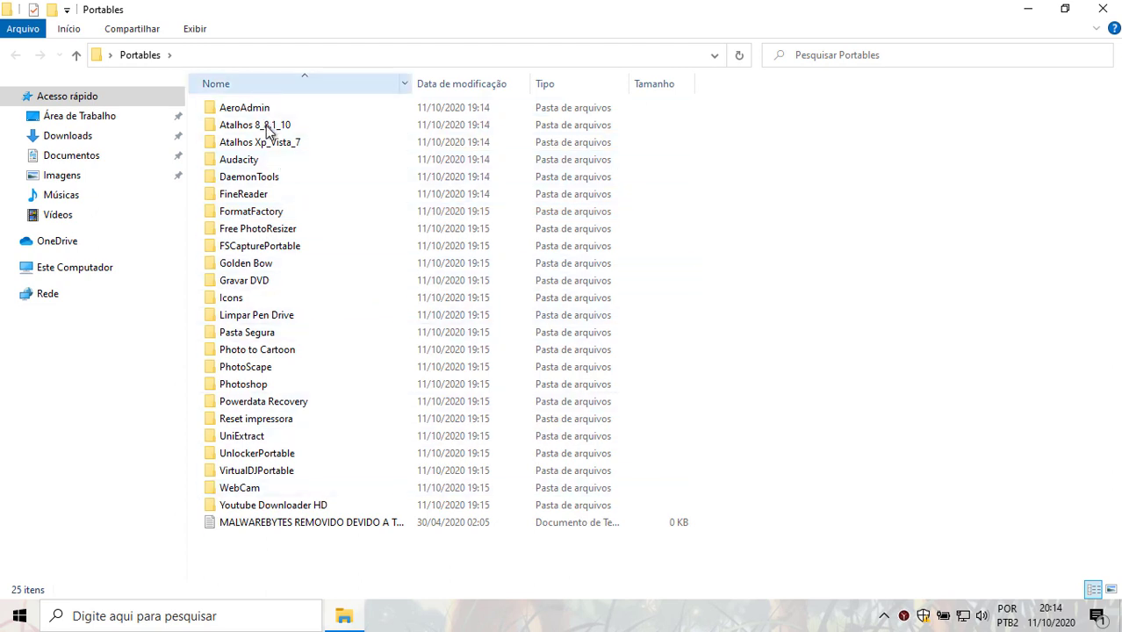
pyautogui.click(1102, 9)
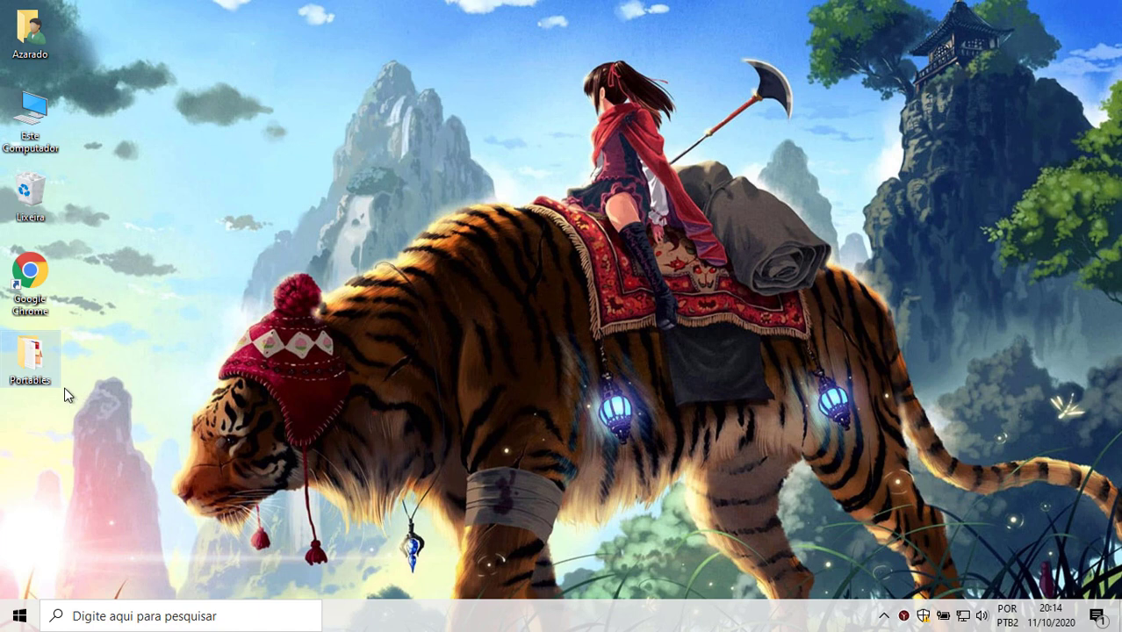
pyautogui.click(58, 355)
pyautogui.moveTo(356, 424); pyautogui.dragTo(134, 274)
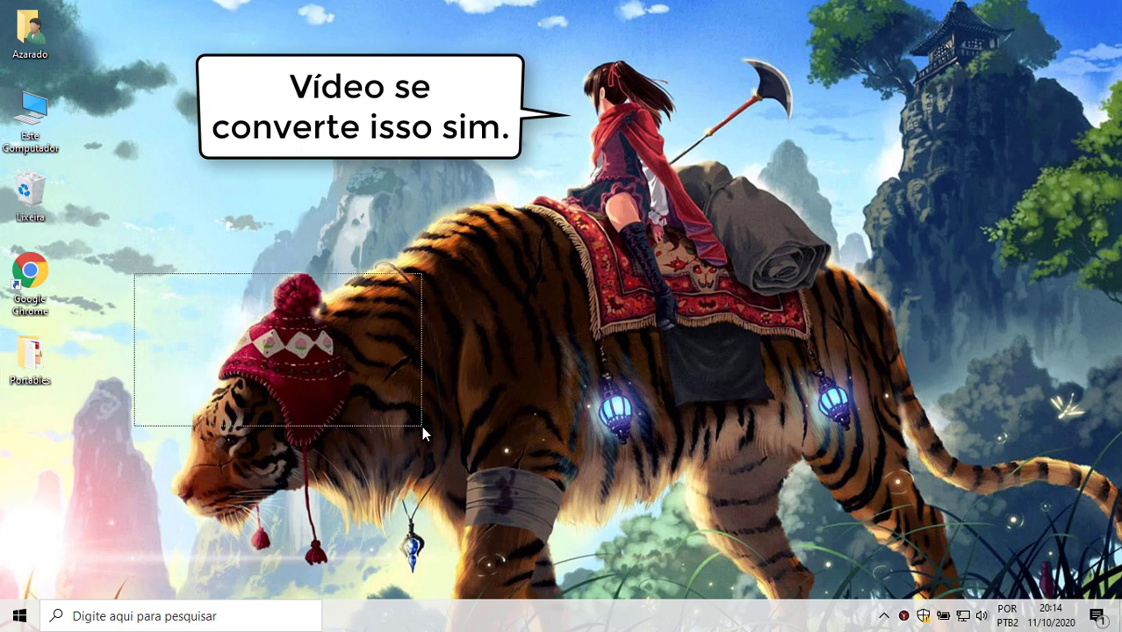